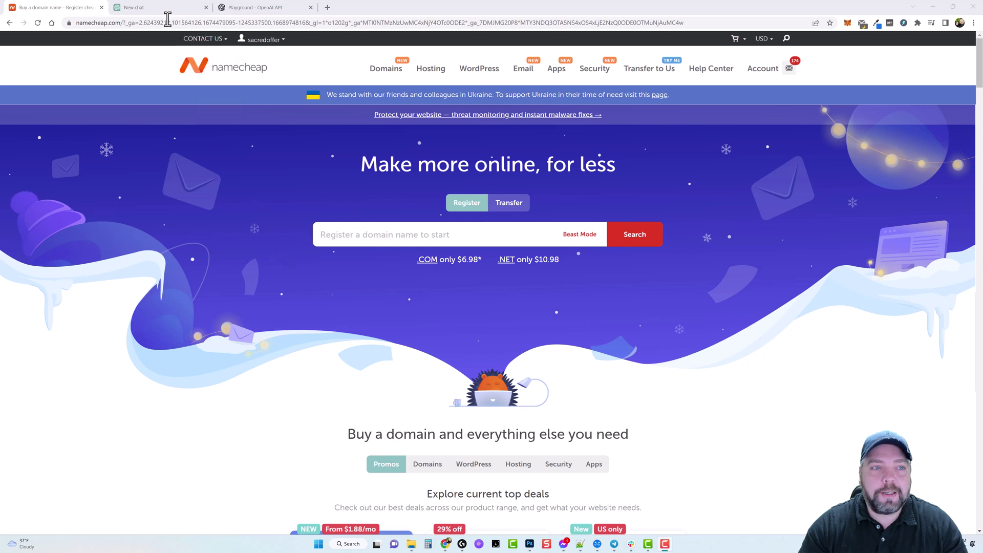
Switch from the Namecheap home page to the new, empty ChatGPT chat tab
left_click(154, 7)
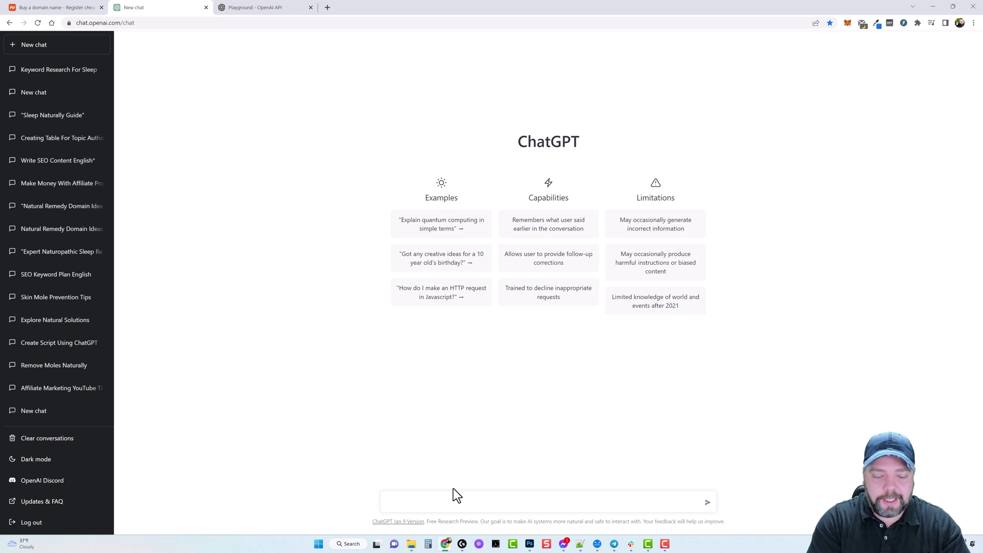
Ask ChatGPT for 25 domain names for a natural health remedy website, .com endings only
type("give me a list of 25")
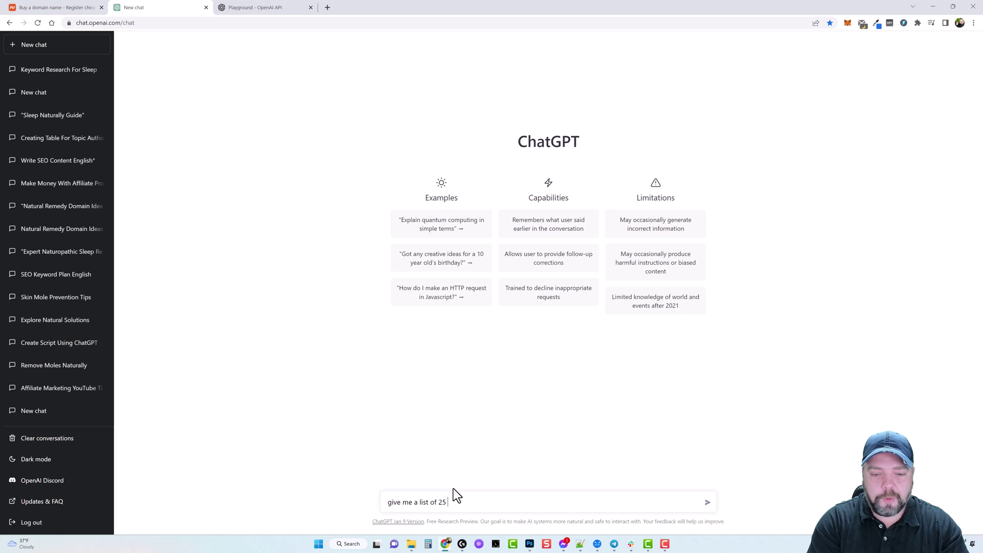
type(" domain names")
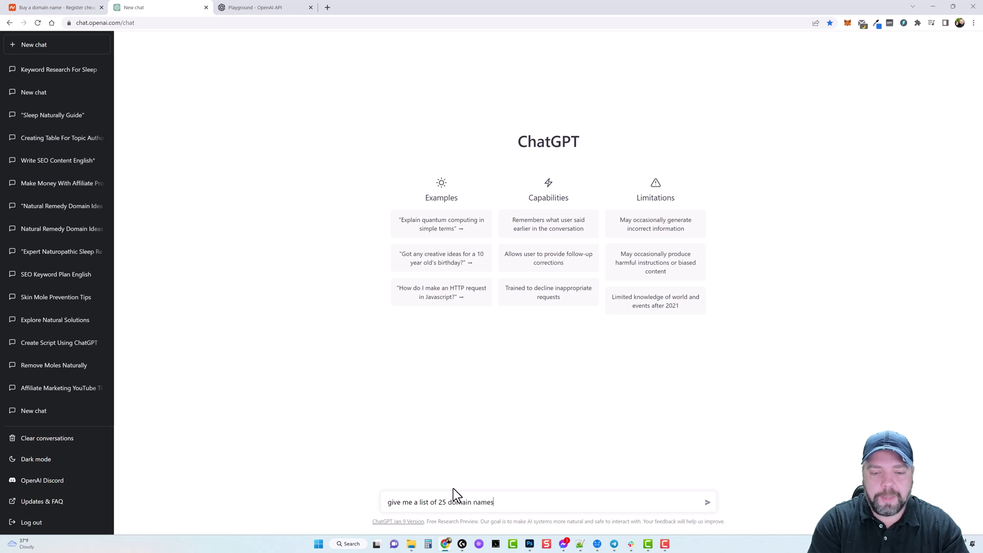
type(" for a natural hea")
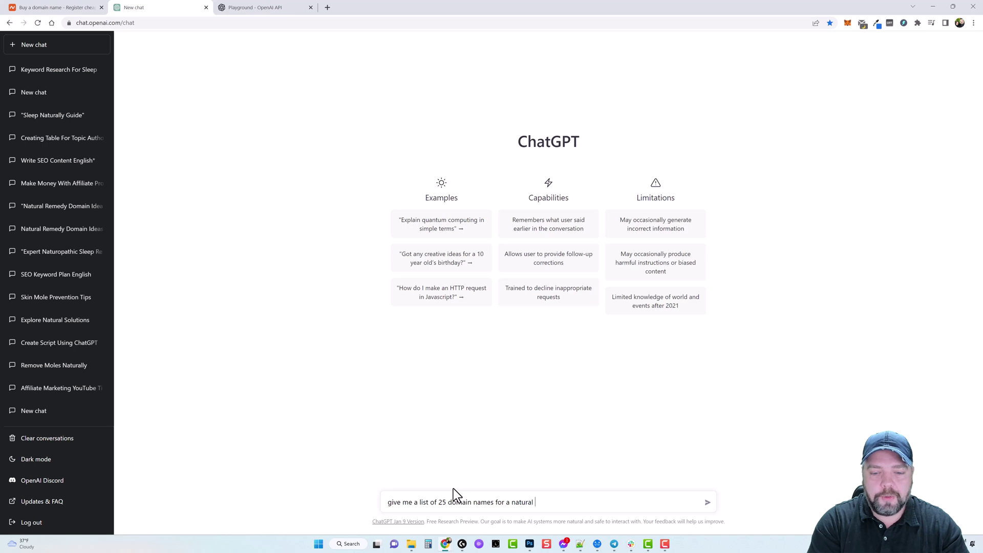
type("lth remem")
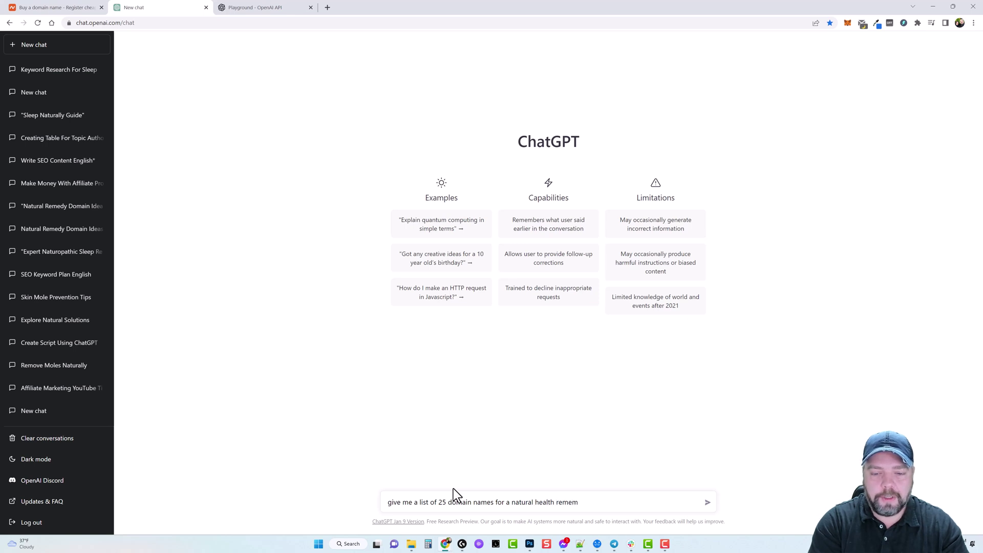
key("BackSpace")
type("dy ")
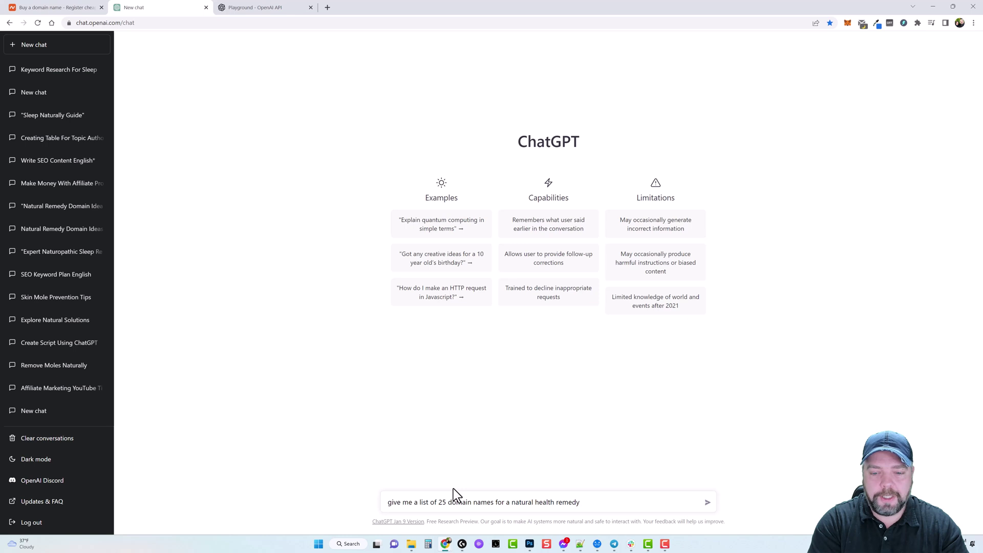
type("website.  Only include .")
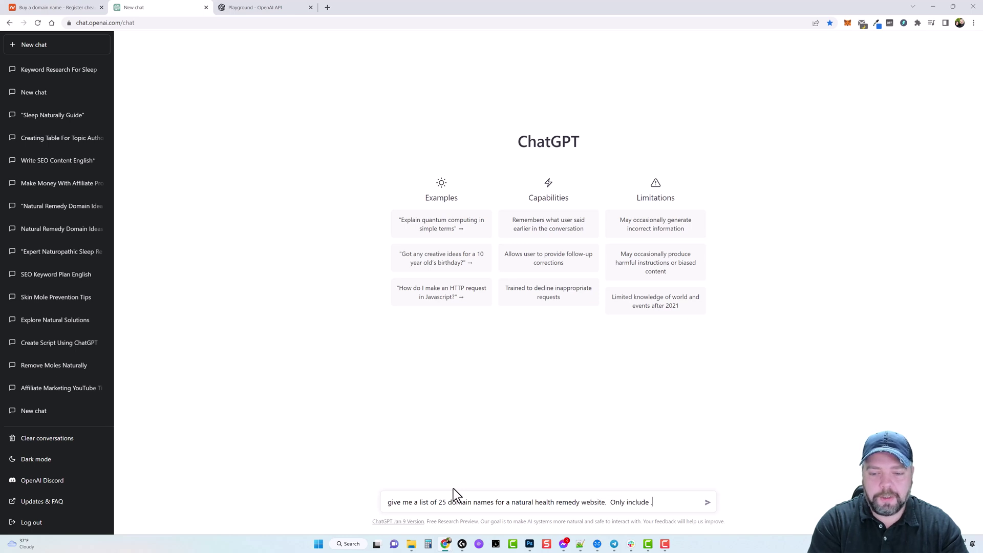
type("com endings.")
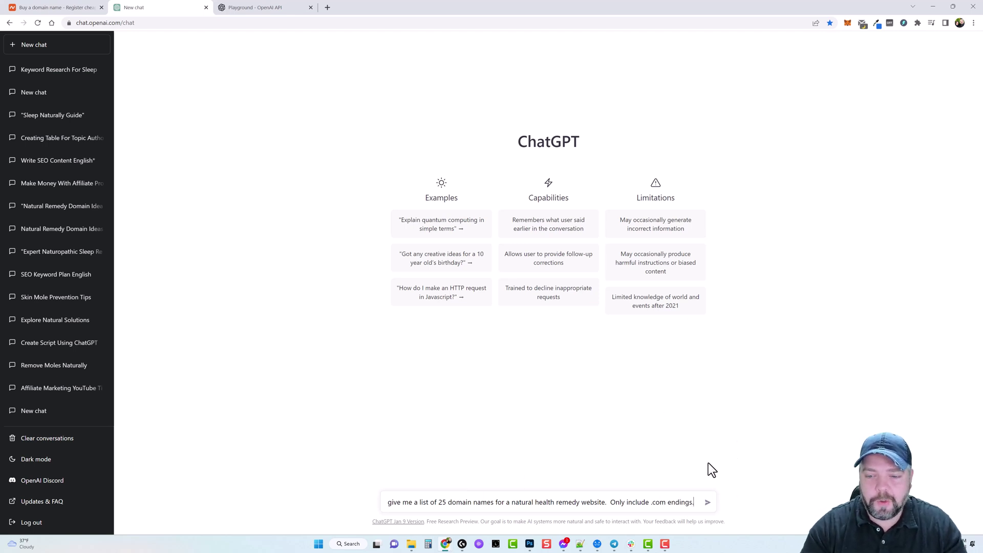
left_click(707, 504)
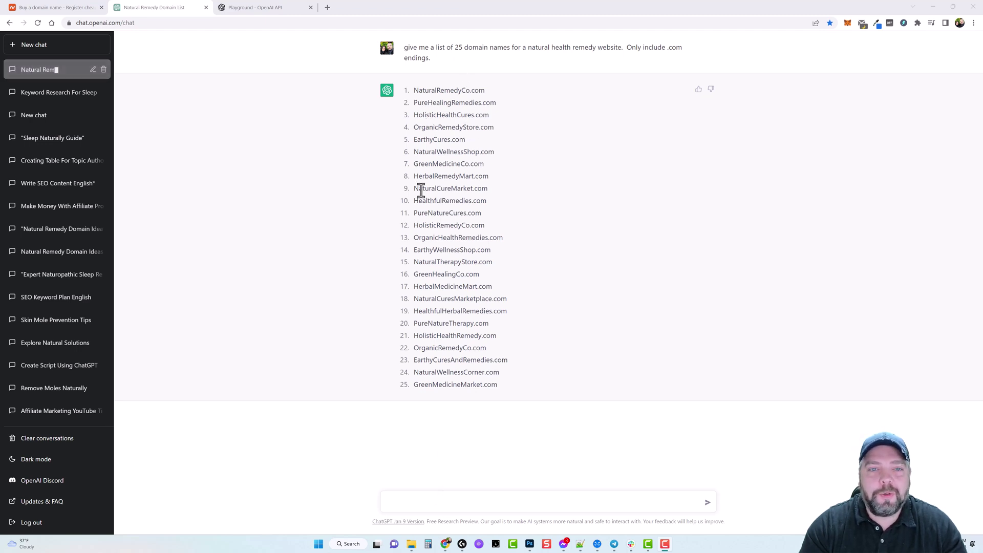
Copy the numbered list of 25 suggested domains and return to the Namecheap tab
left_click_drag(415, 92, 499, 385)
right_click(461, 307)
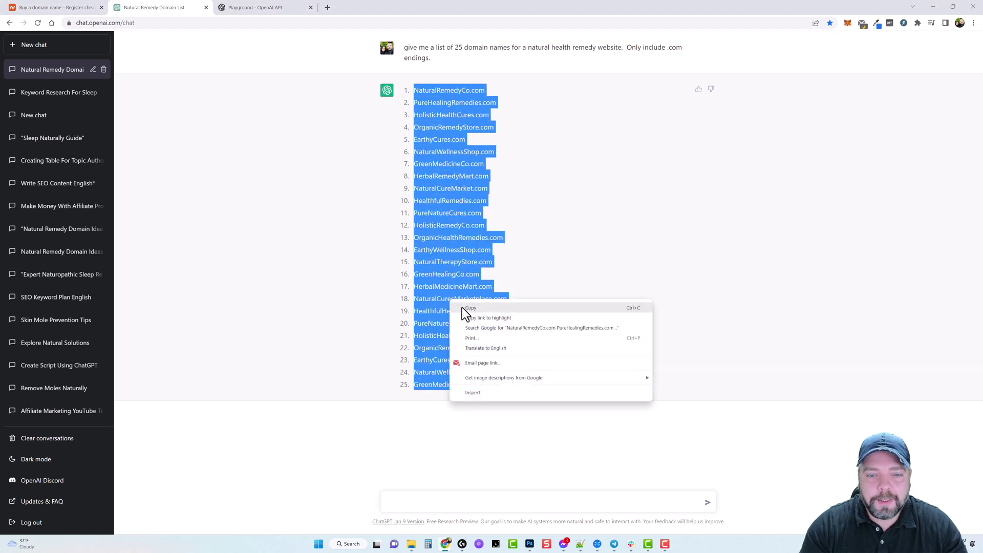
left_click(462, 309)
left_click(72, 9)
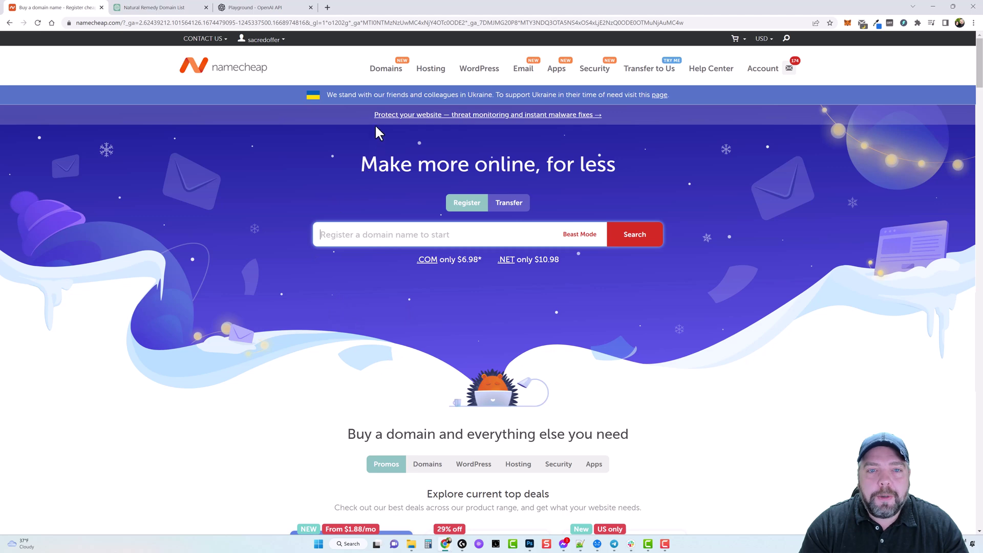
Open Namecheap's Bulk Domain Search and dismiss the CSV import prompt and tour tips
mouse_move(393, 82)
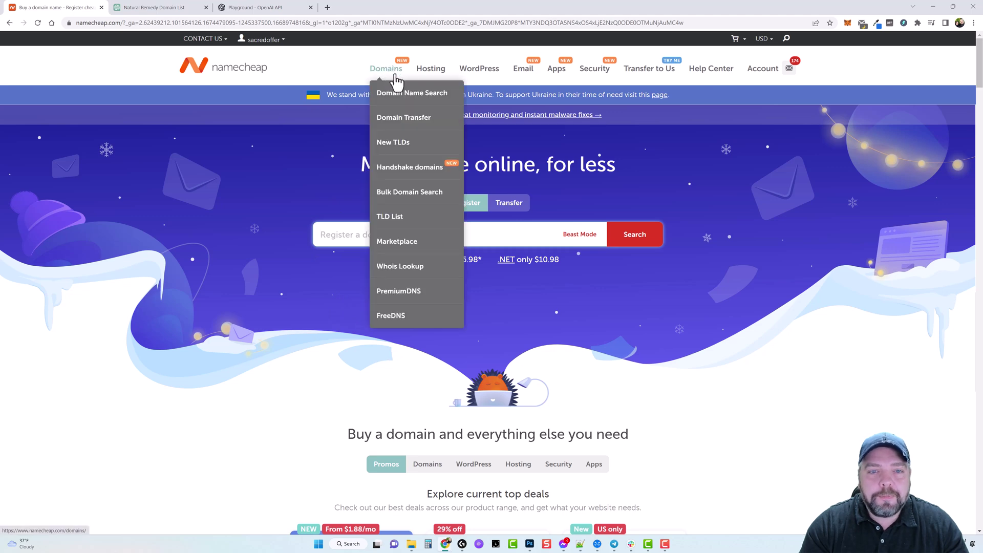
left_click(408, 190)
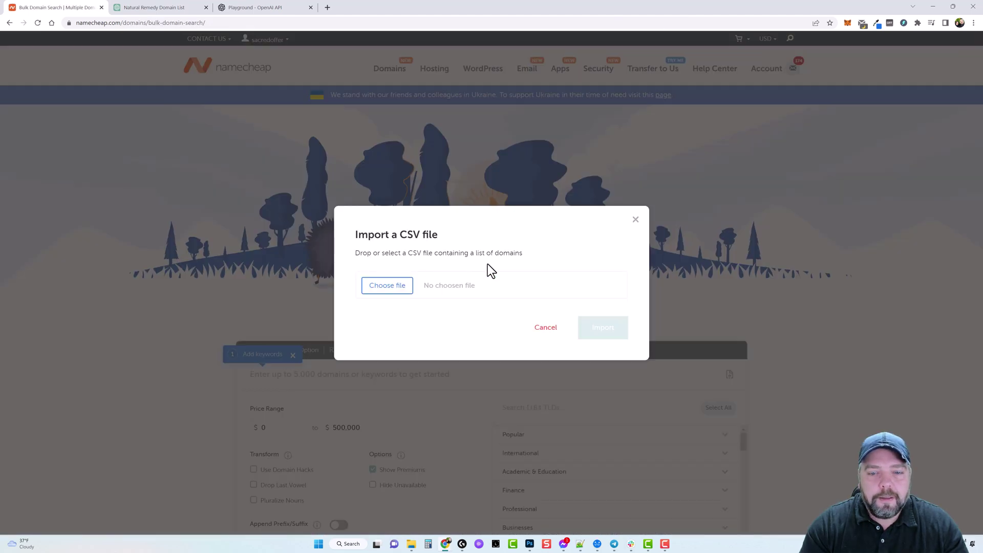
left_click(634, 221)
scroll(174, 307, "down", 3)
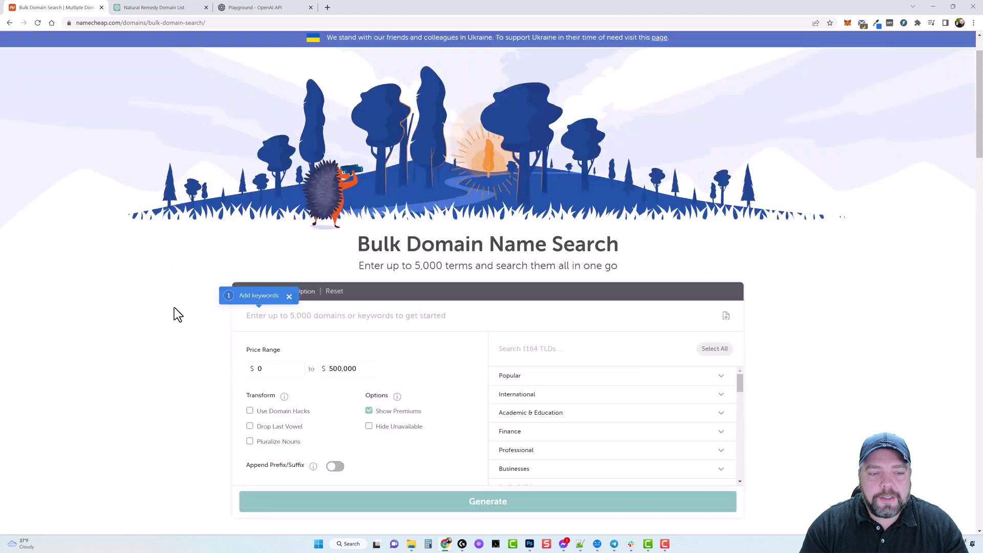
left_click(289, 179)
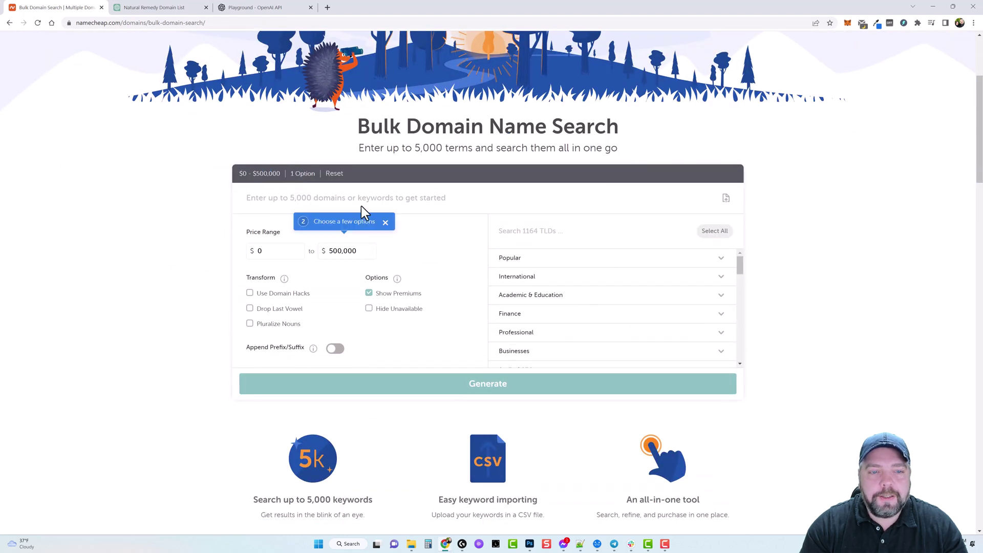
left_click(385, 222)
left_click(633, 223)
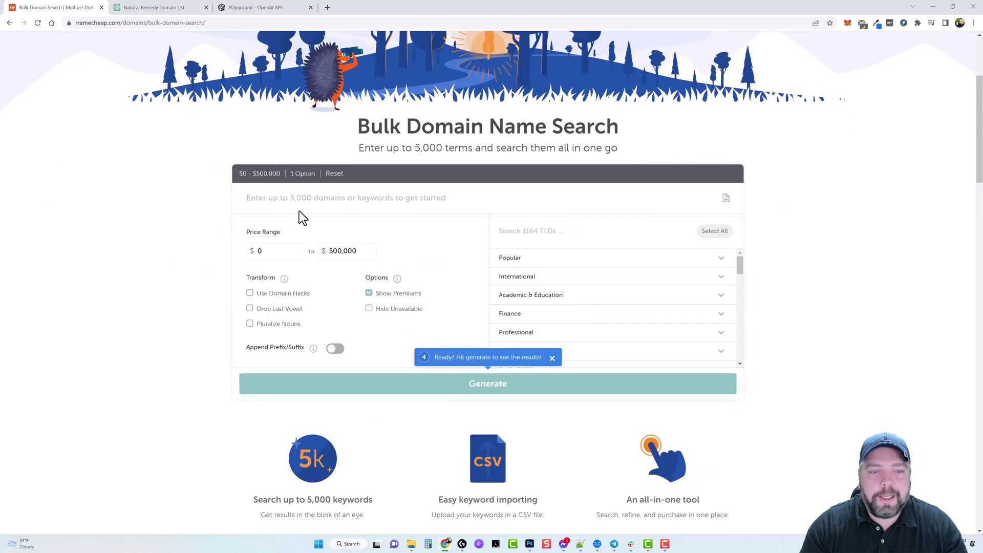
Paste the 25 domain names as keywords, uncheck Show Premiums, and generate results
right_click(288, 200)
left_click(323, 266)
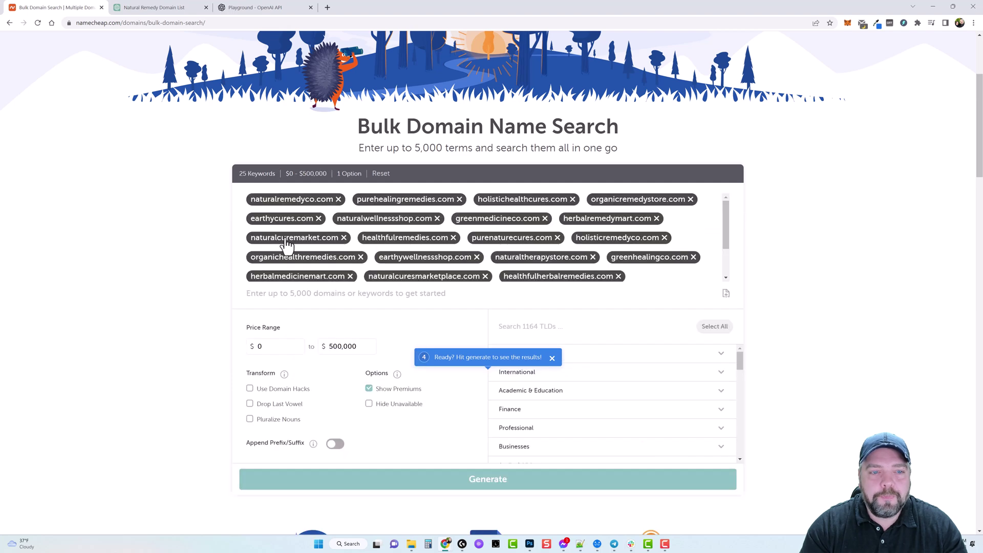
scroll(797, 320, "down", 4)
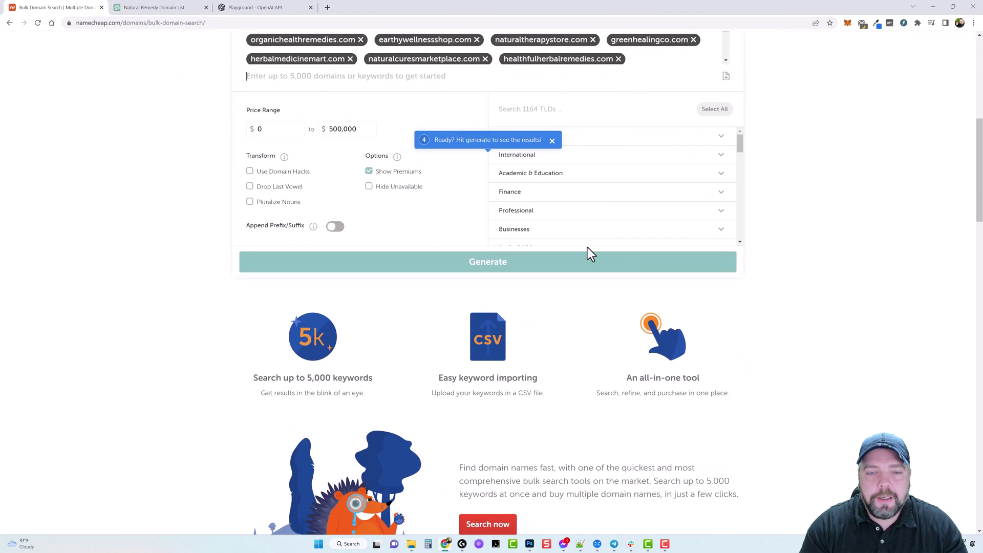
left_click(552, 140)
scroll(412, 196, "up", 2)
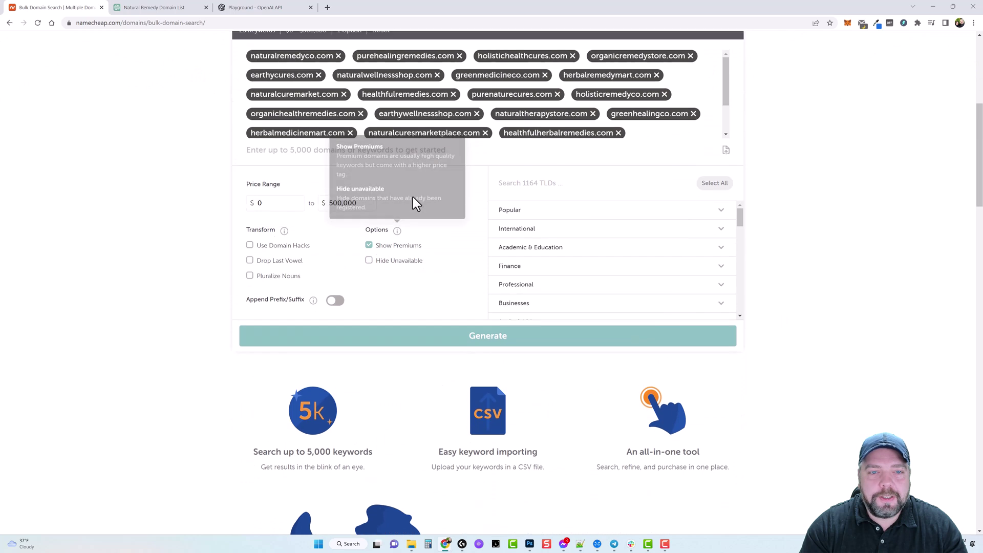
left_click(368, 257)
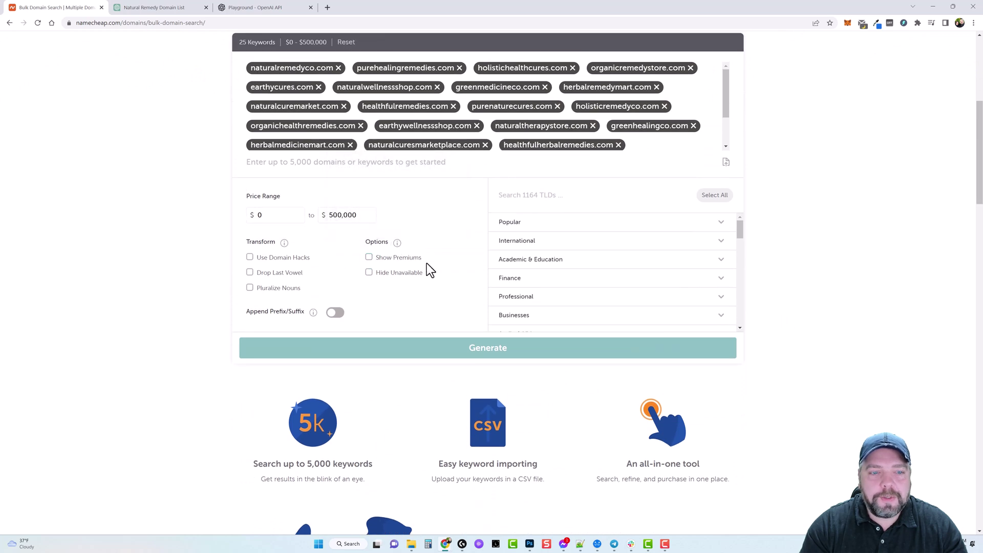
left_click(483, 346)
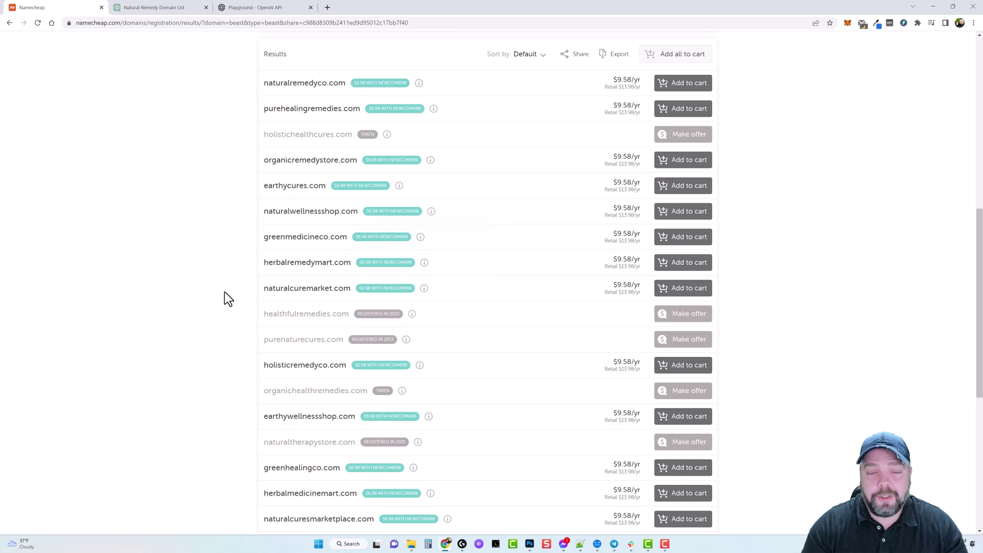
Review naturalwellnessshop.com, greenmedicineco.com and herbalremedymart.com in the bulk search results
scroll(225, 293, "down", 4)
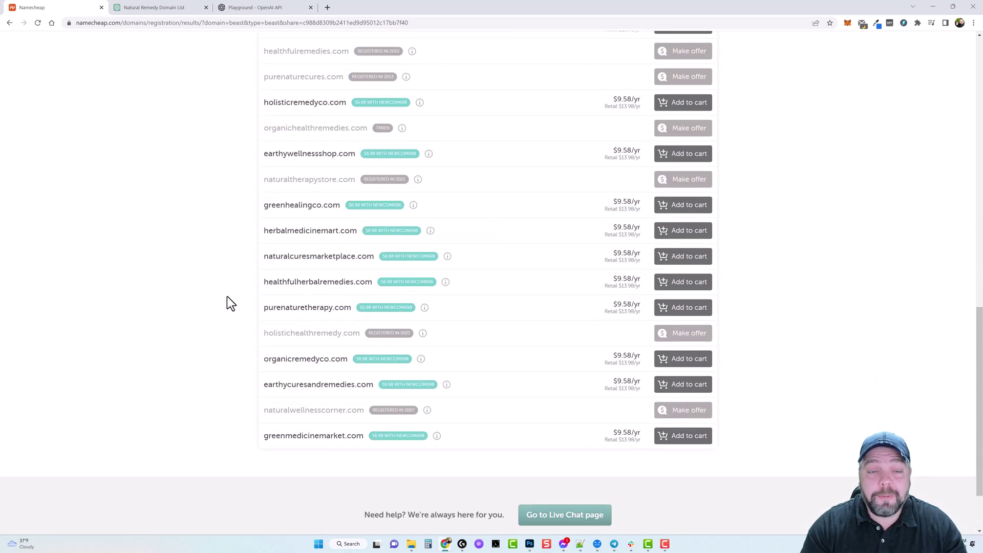
scroll(230, 302, "up", 7)
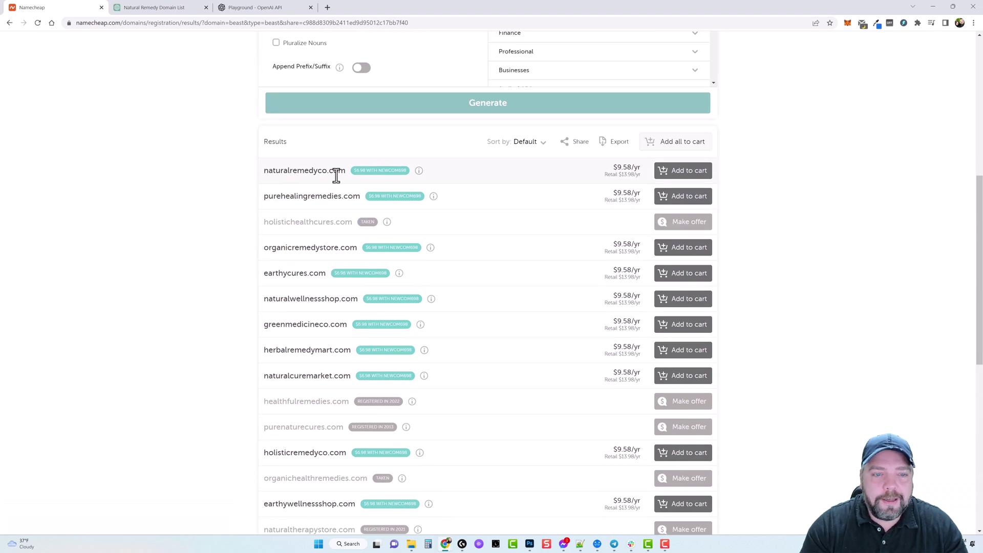
scroll(226, 259, "down", 2)
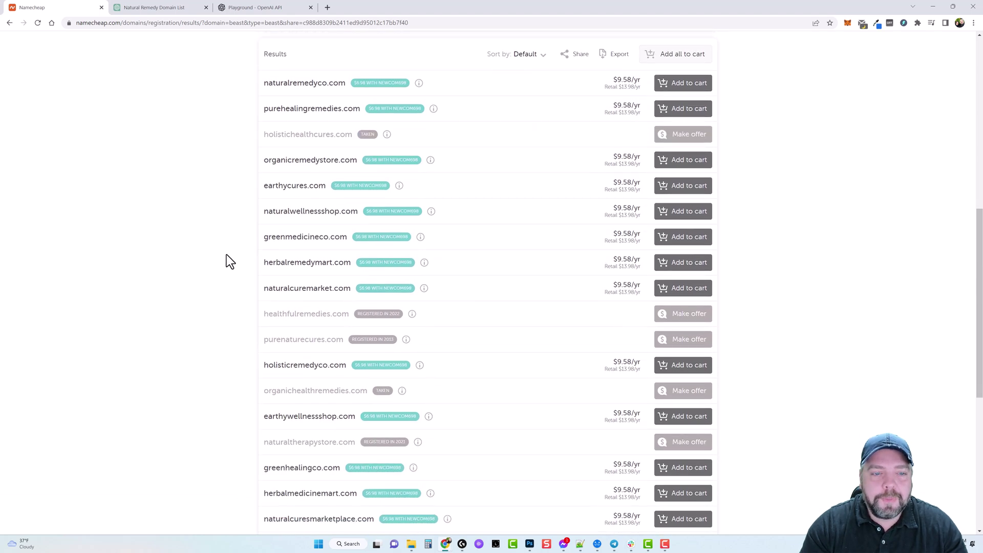
scroll(220, 266, "down", 1)
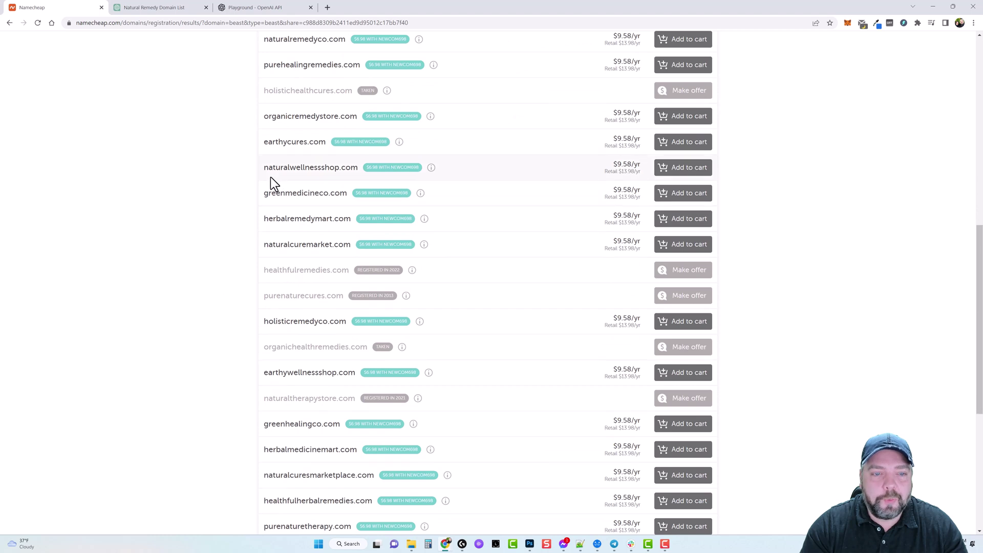
left_click_drag(265, 168, 359, 169)
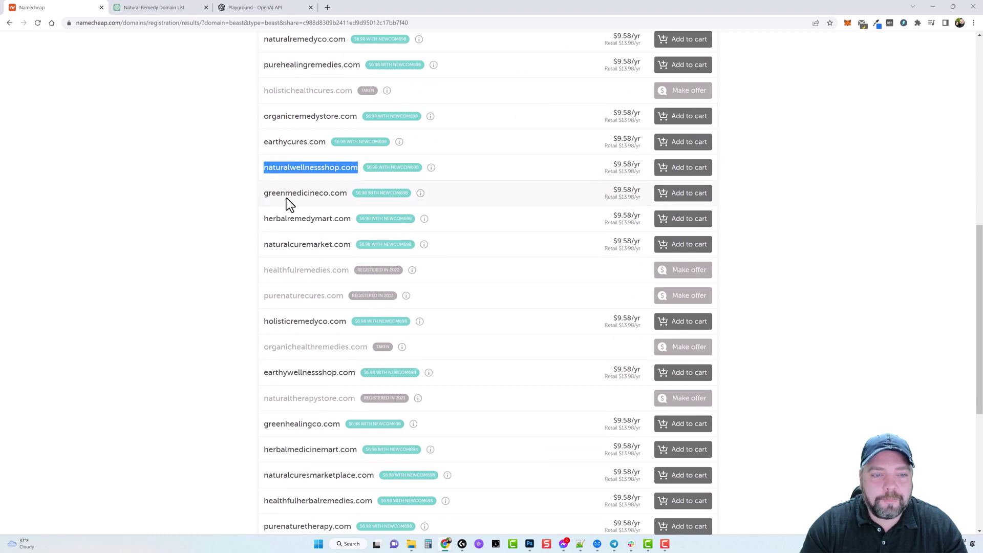
left_click_drag(263, 195, 320, 194)
left_click(271, 199)
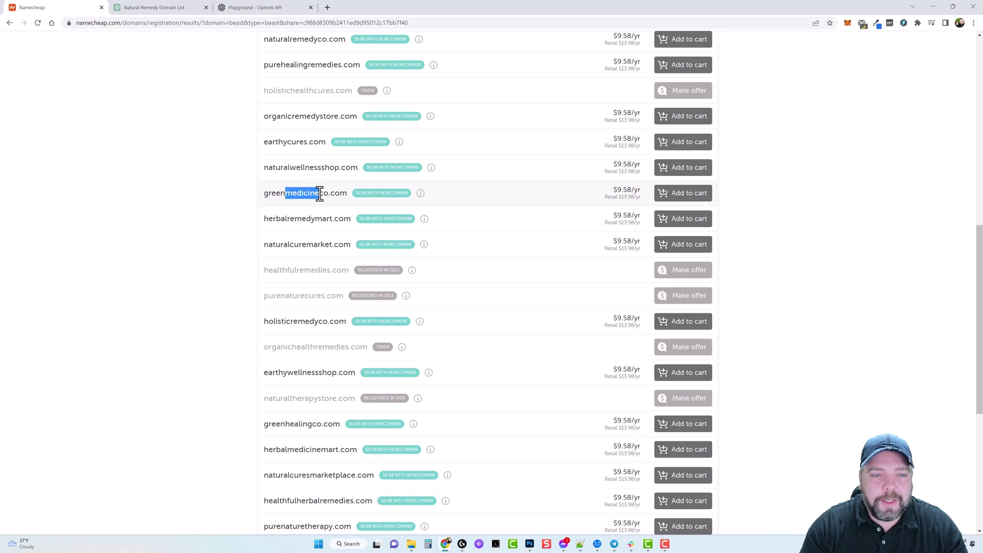
left_click(288, 194)
scroll(251, 225, "down", 1)
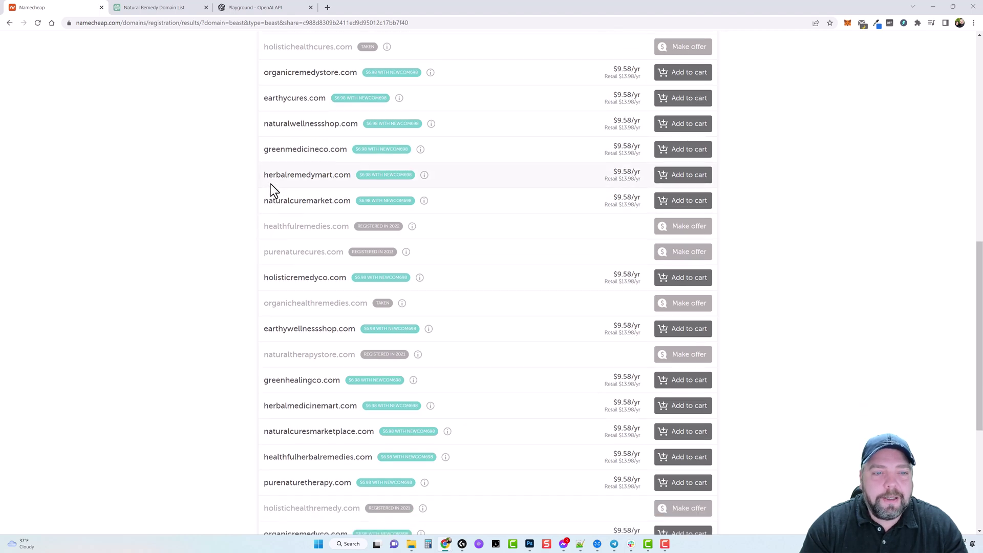
left_click_drag(263, 175, 334, 175)
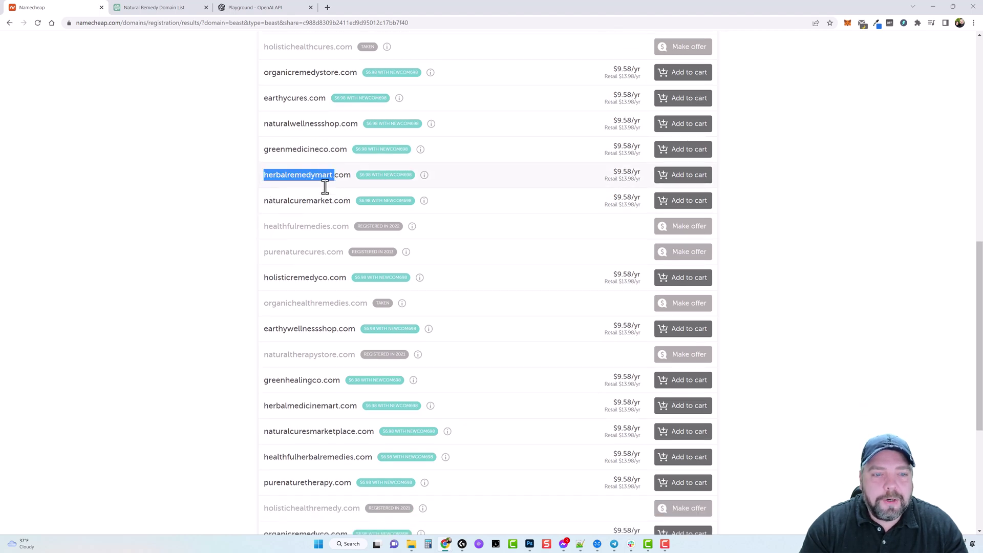
Compare greenhealingco.com with organicremedyco.com and add organicremedyco.com to the cart
scroll(241, 263, "down", 2)
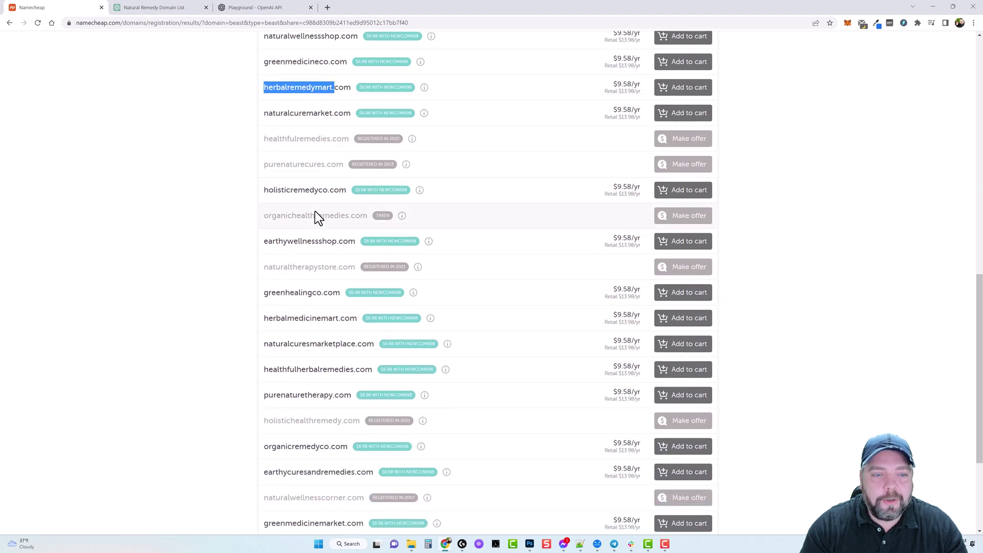
scroll(253, 266, "down", 3)
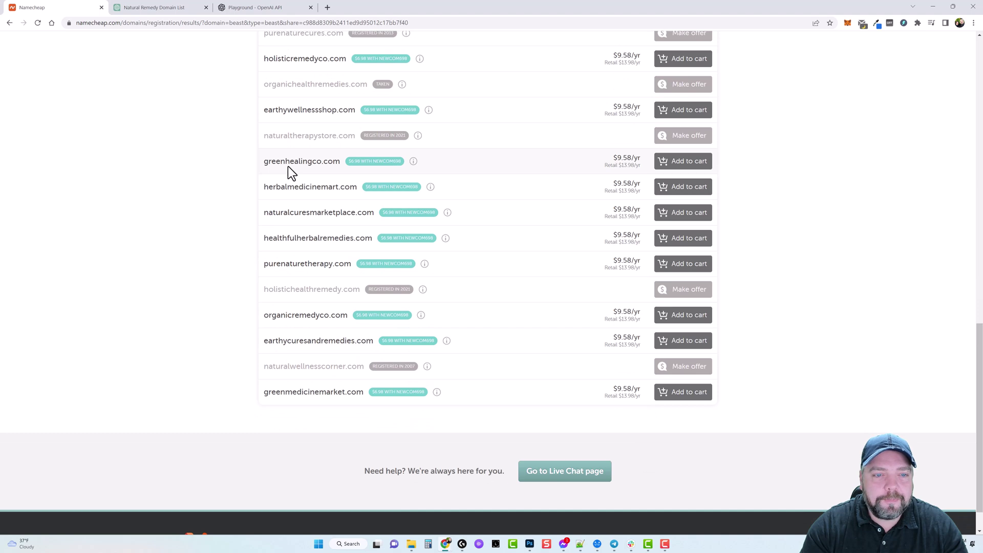
left_click_drag(265, 161, 312, 164)
left_click(279, 193)
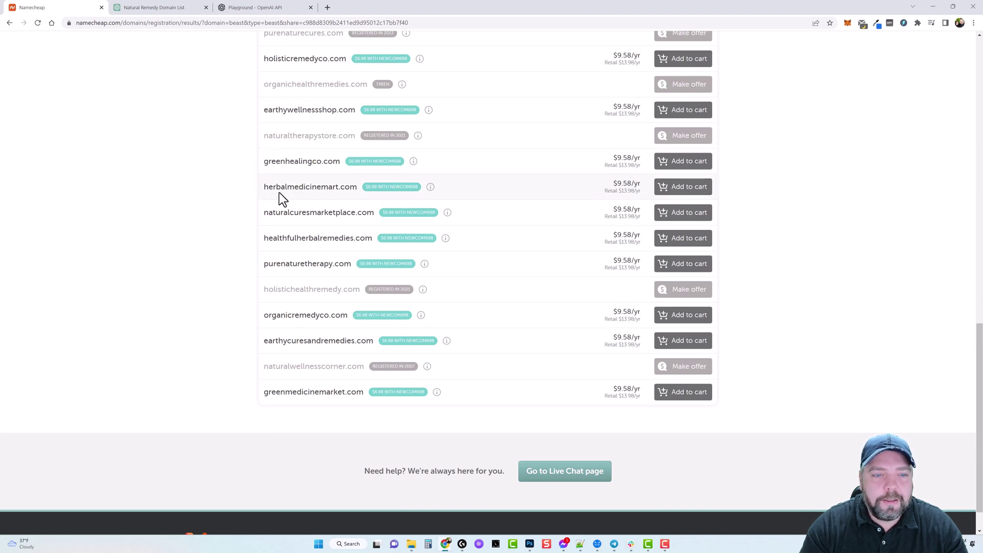
left_click_drag(265, 314, 352, 308)
left_click(304, 316)
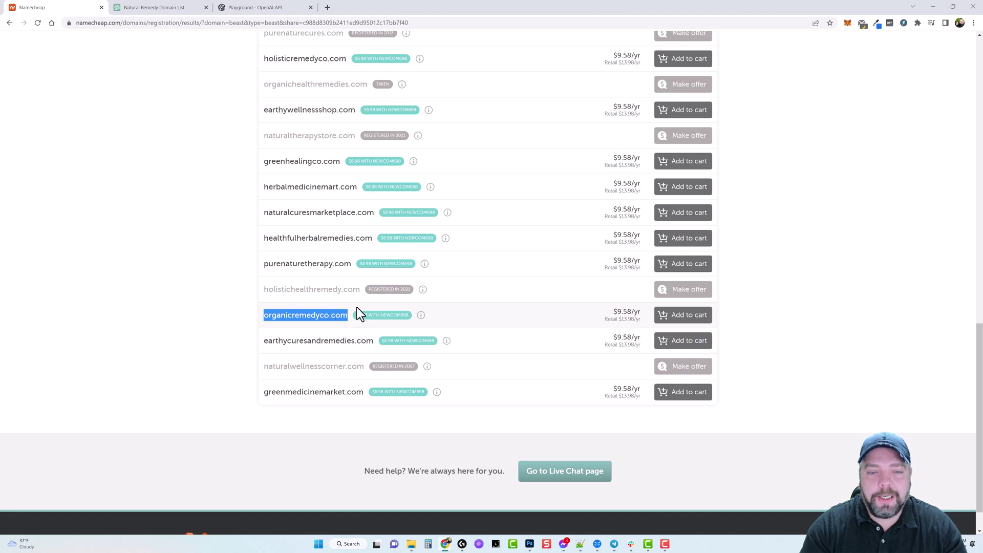
left_click(682, 318)
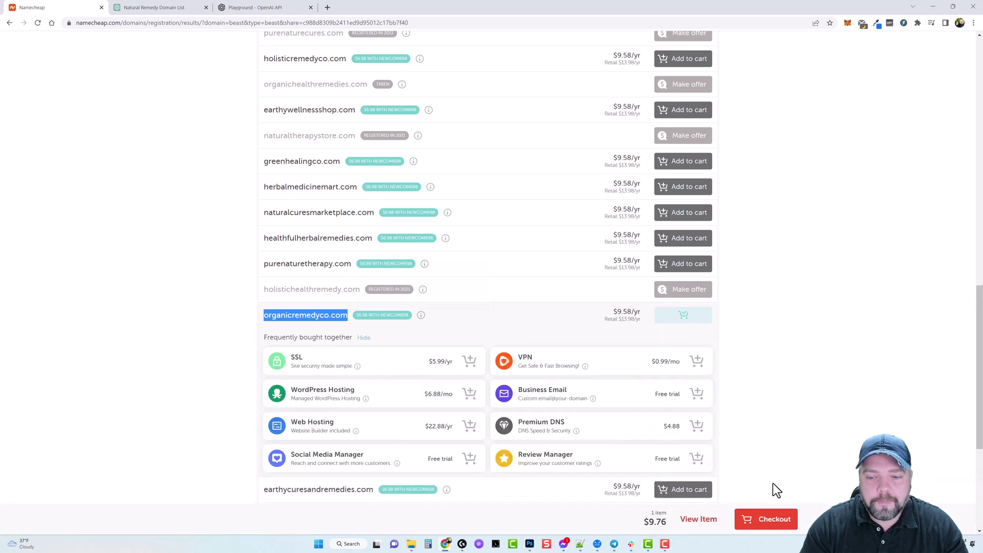
Check out the organicremedyco.com cart, then load Hostinger's hPanel Websites page in a new tab
left_click(768, 527)
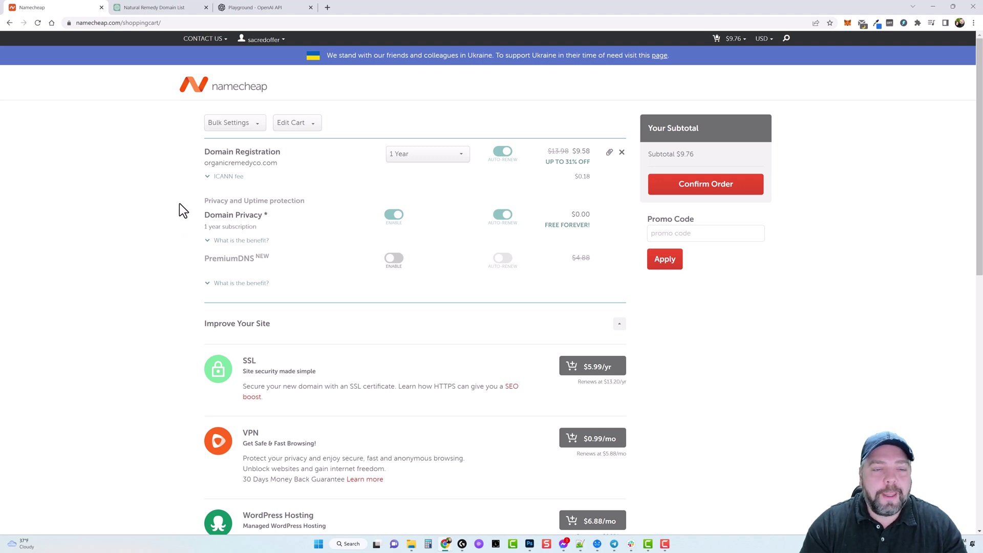
left_click(328, 8)
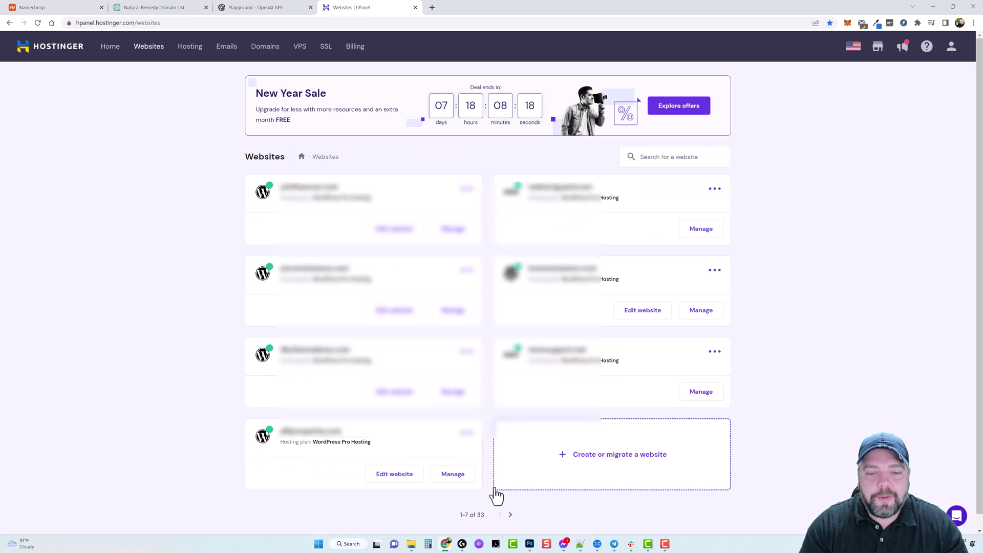
Move from the 33-website overview to the Hosting page listing Premium and WordPress Pro plans
double_click(480, 514)
left_click(803, 213)
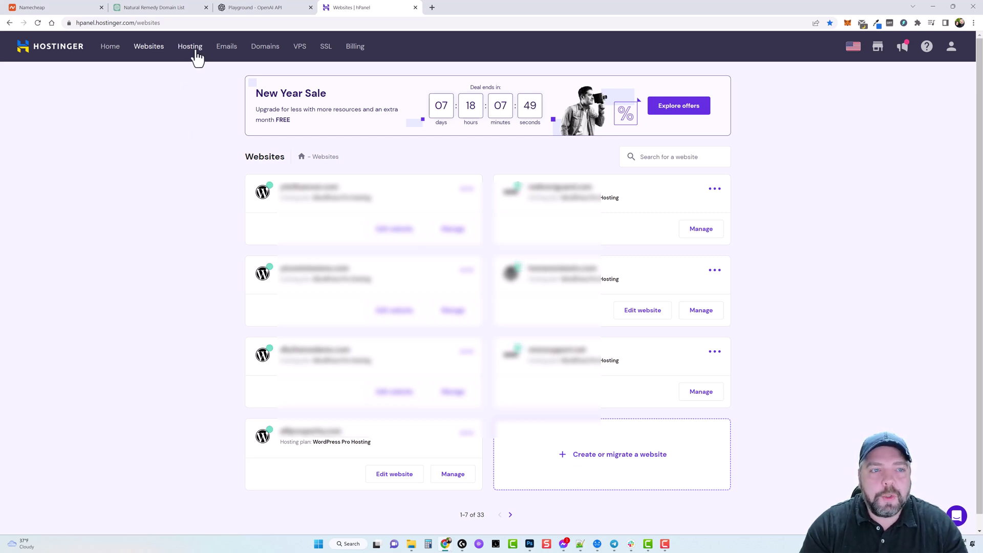
left_click(194, 49)
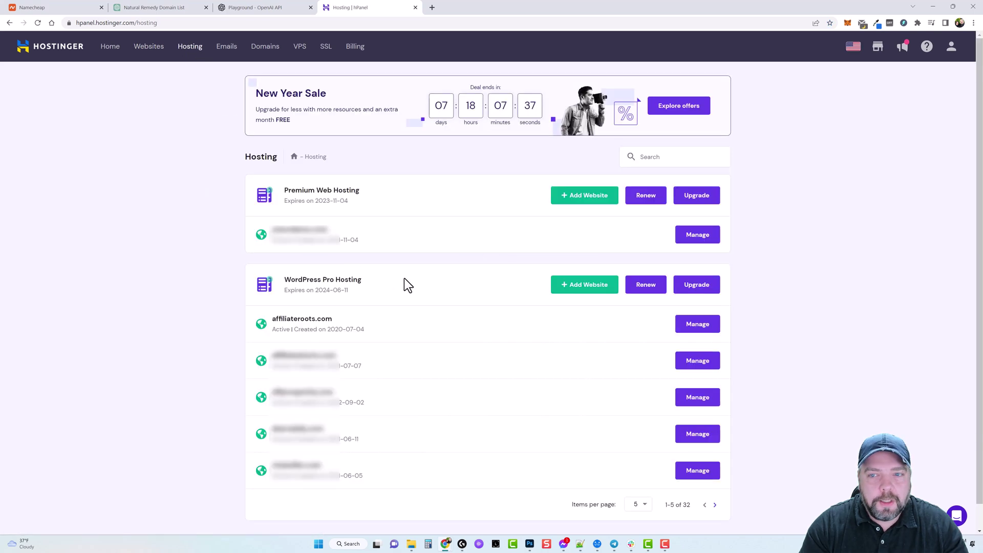
Open the account Details page for affiliateroots.com
left_click(701, 328)
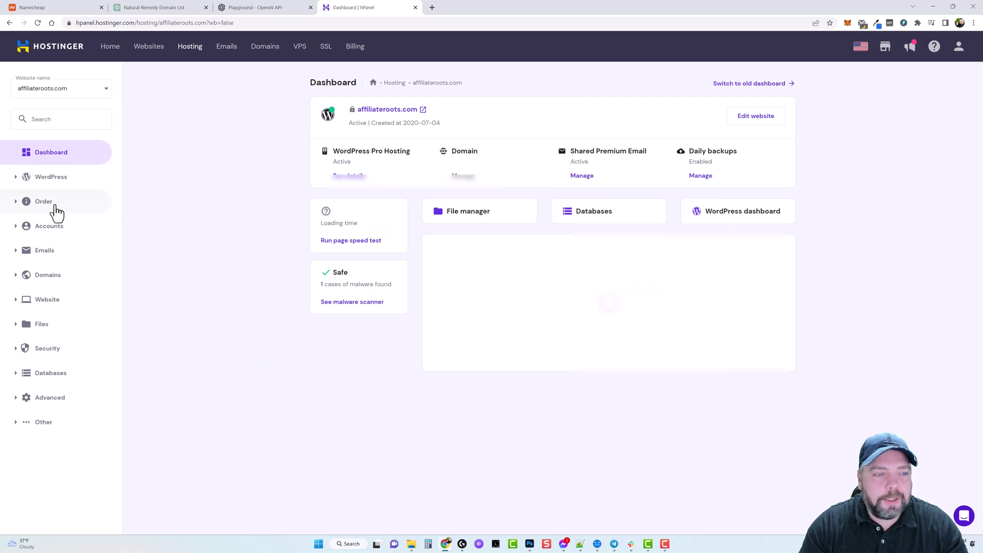
left_click(18, 230)
left_click(44, 248)
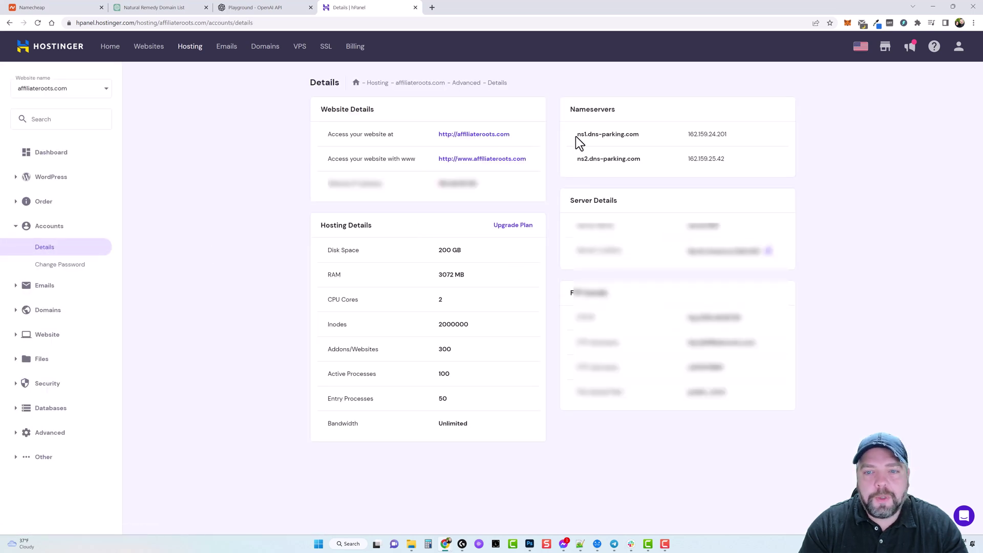
Copy nameserver ns1.dns-parking.com and return to the Namecheap cart tab
left_click_drag(576, 134, 638, 136)
left_click(643, 163)
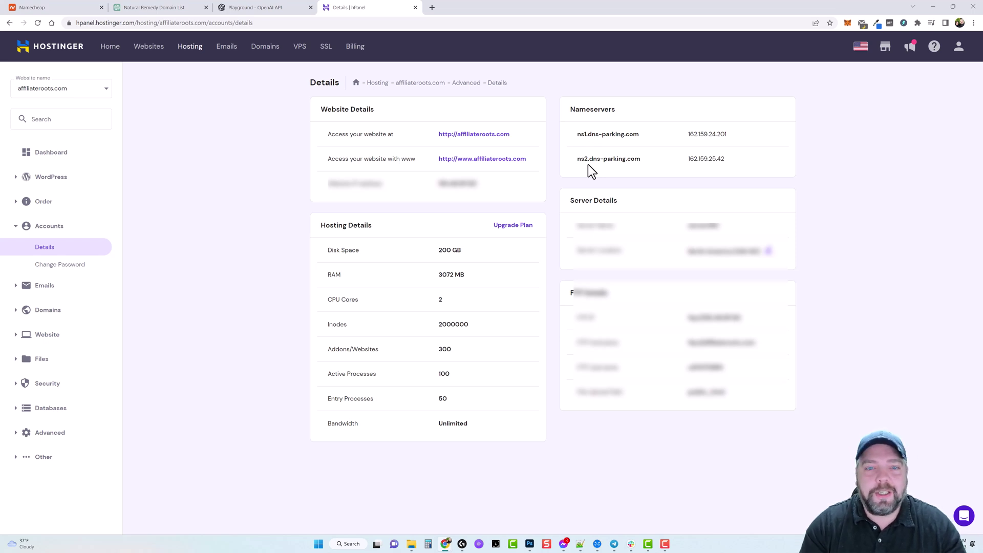
left_click_drag(577, 134, 640, 134)
right_click(632, 135)
left_click(641, 145)
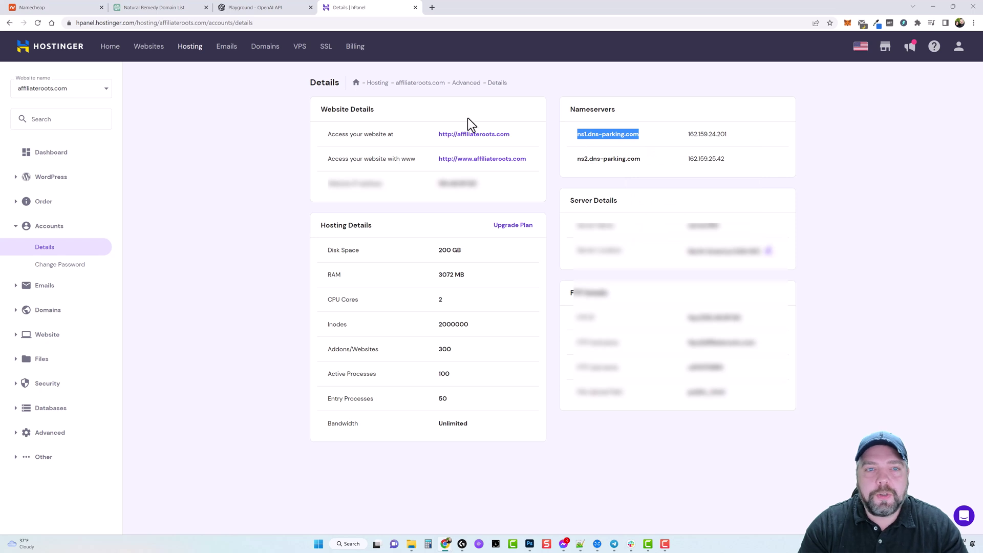
left_click(51, 8)
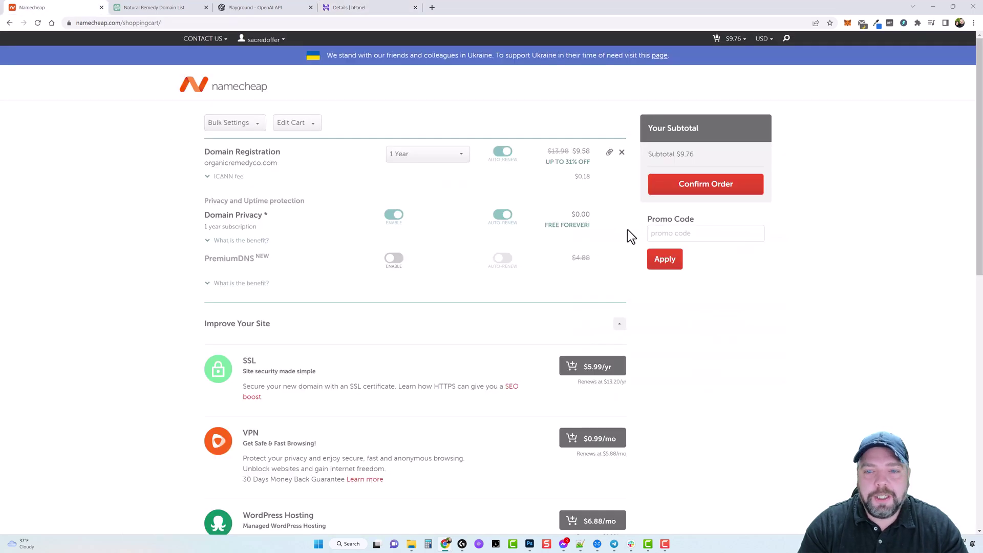
Confirm and pay the $9.76 order for organicremedyco.com
left_click(707, 187)
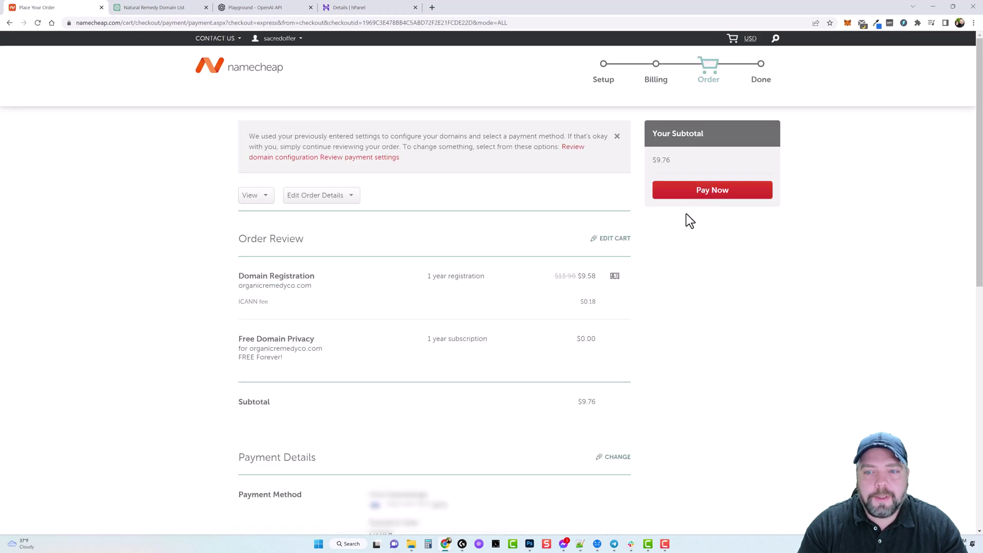
left_click(712, 194)
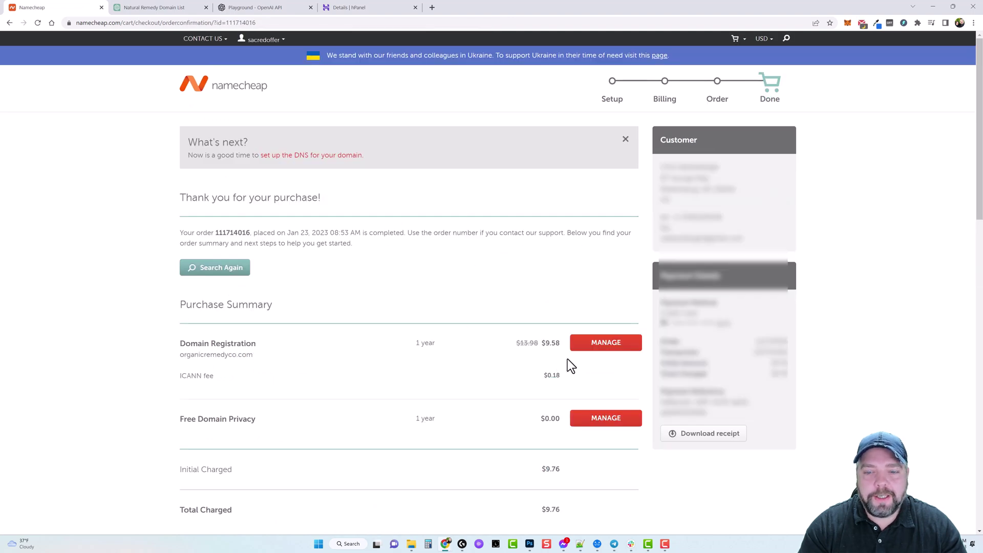
Open organicremedyco.com's management page and switch its Nameservers to Custom DNS
left_click(606, 343)
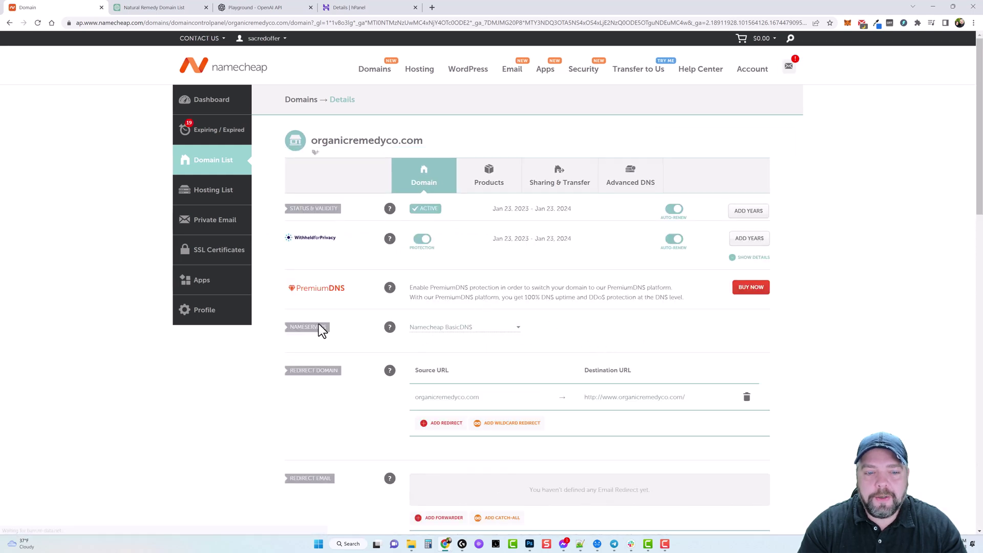
mouse_move(390, 326)
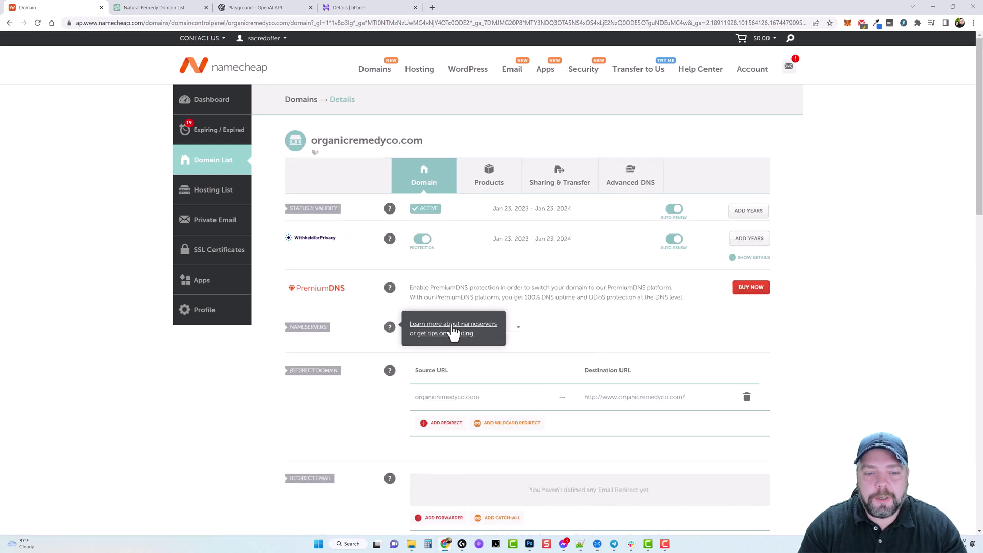
left_click(518, 327)
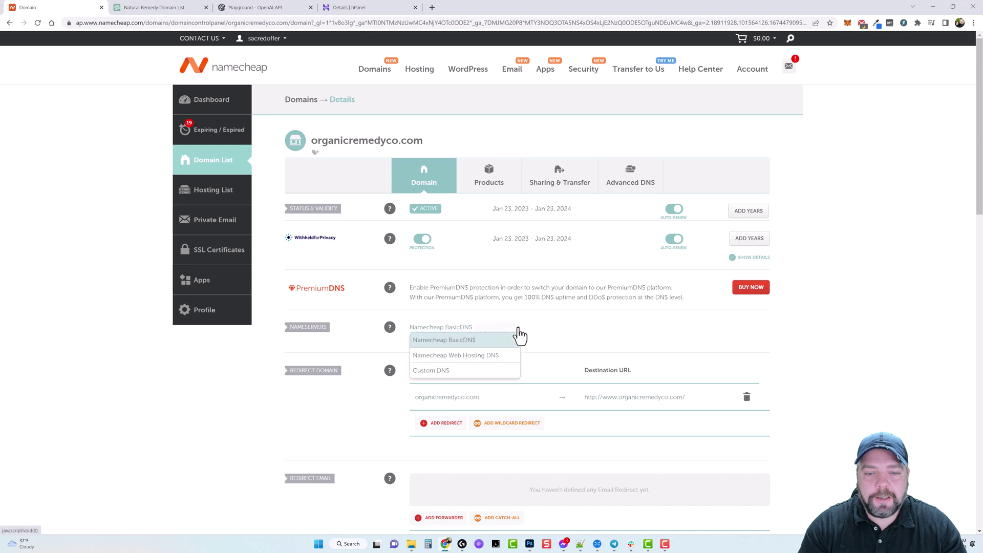
left_click(439, 371)
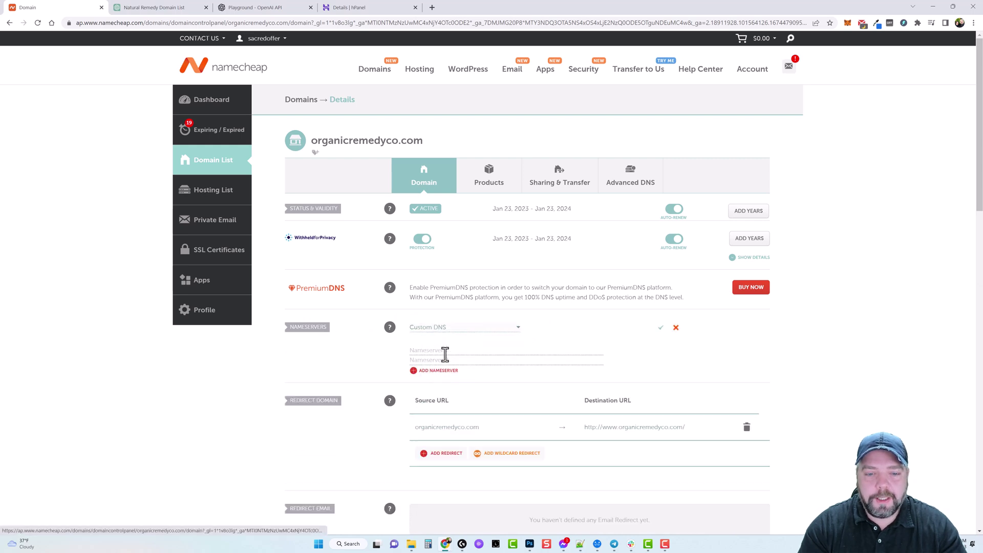
Enter ns1.dns-parking.com and ns2.dns-parking.com as the custom nameservers and save
left_click(443, 351)
key("ctrl+v")
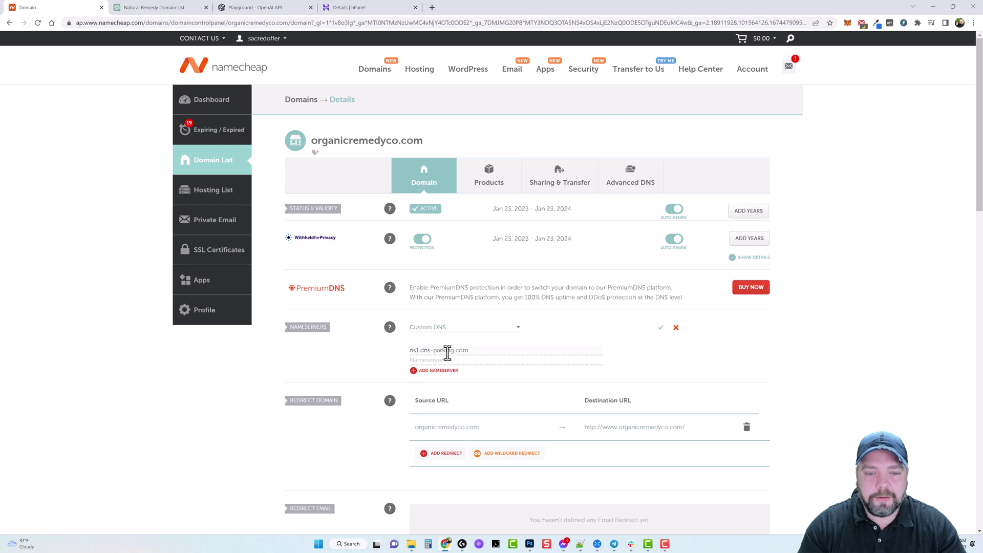
left_click(443, 360)
key("ctrl+v")
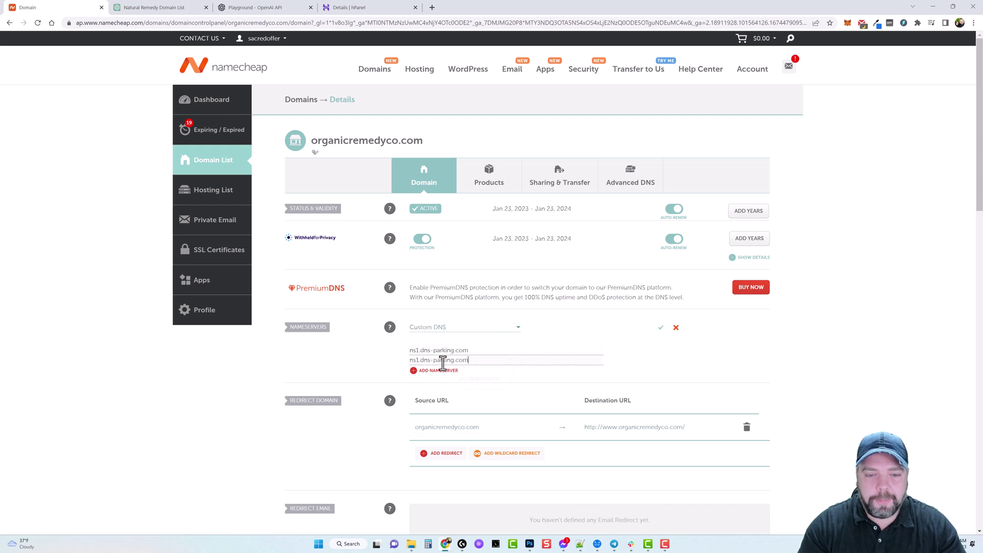
left_click(416, 360)
key("Delete")
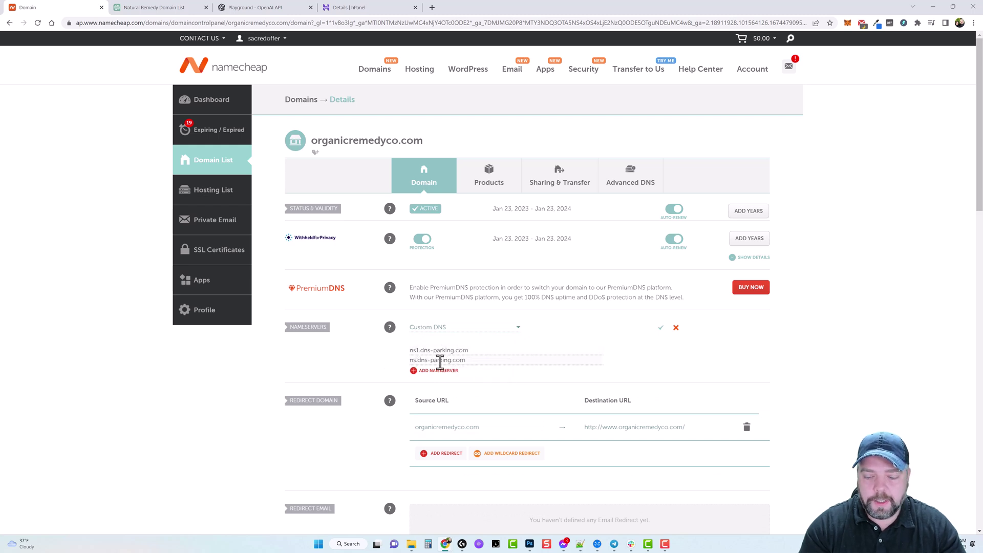
type("2")
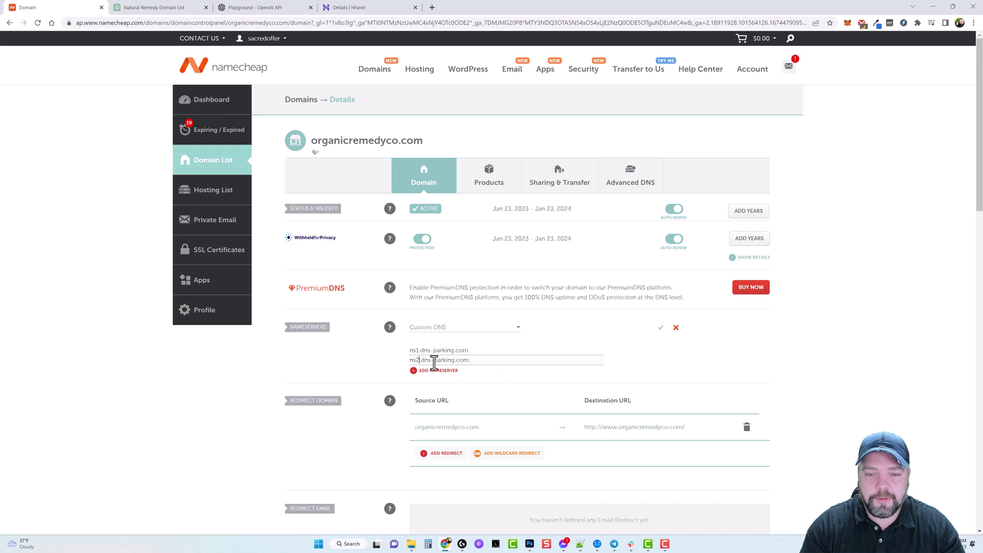
left_click(659, 328)
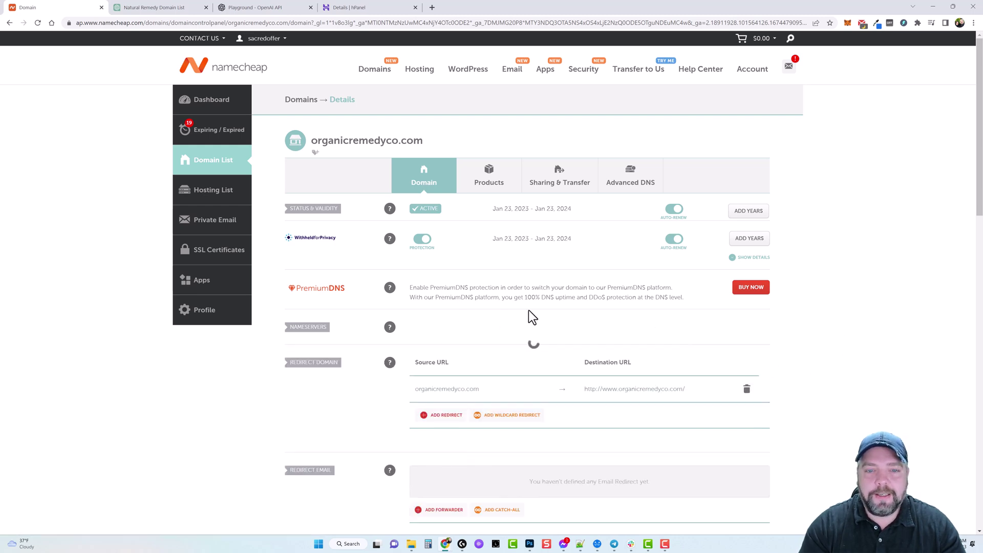
left_click_drag(312, 140, 386, 142)
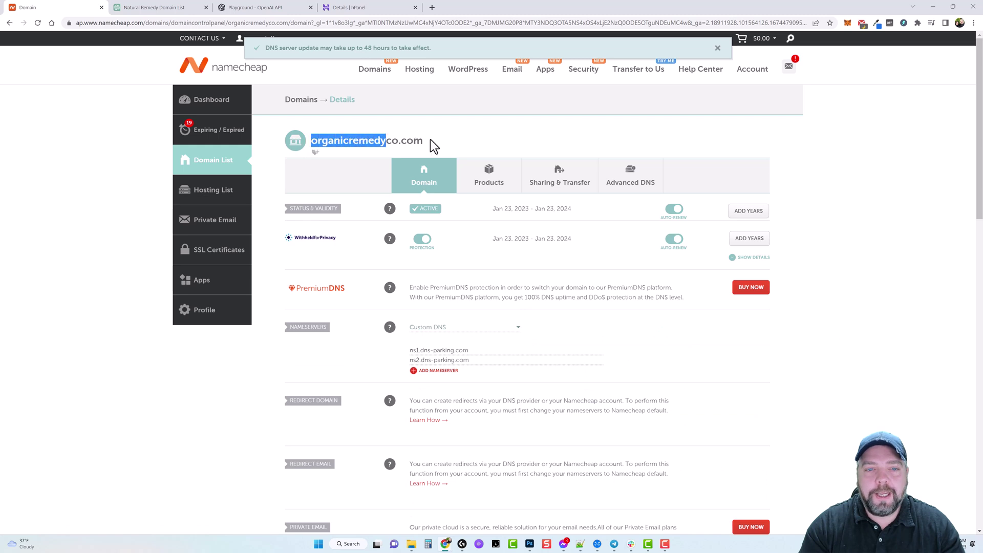
triple_click(391, 141)
key("ctrl+c")
left_click(375, 8)
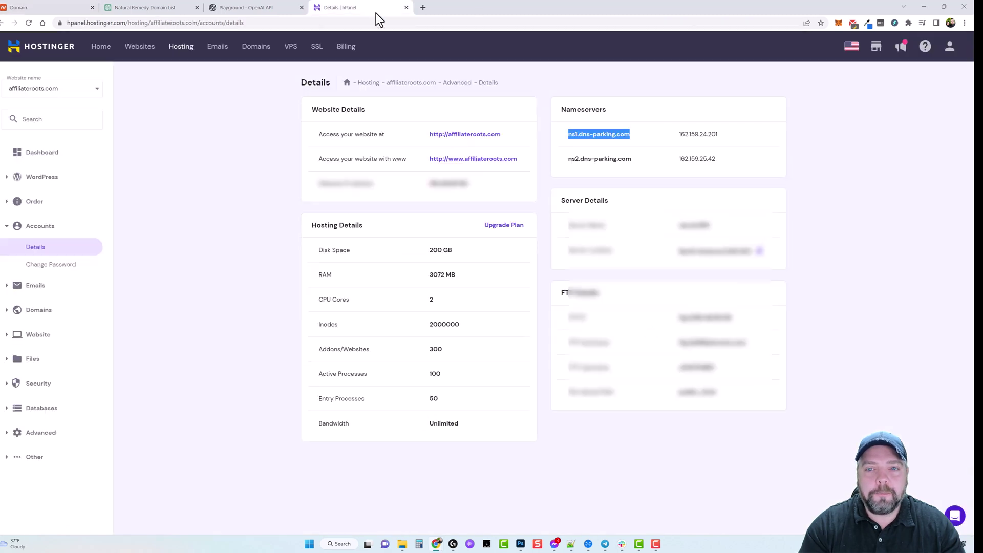
Check nameserver ns1.dns-parking.com against Namecheap's settings, then return to hPanel's hosting plans list
left_click(607, 142)
left_click_drag(572, 134, 603, 136)
key("ctrl+1")
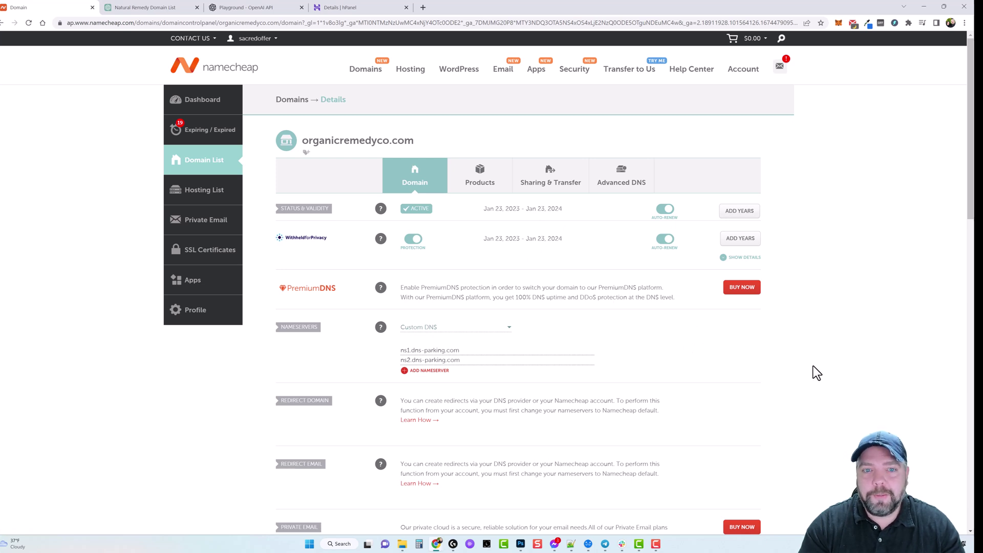
key("ctrl+4")
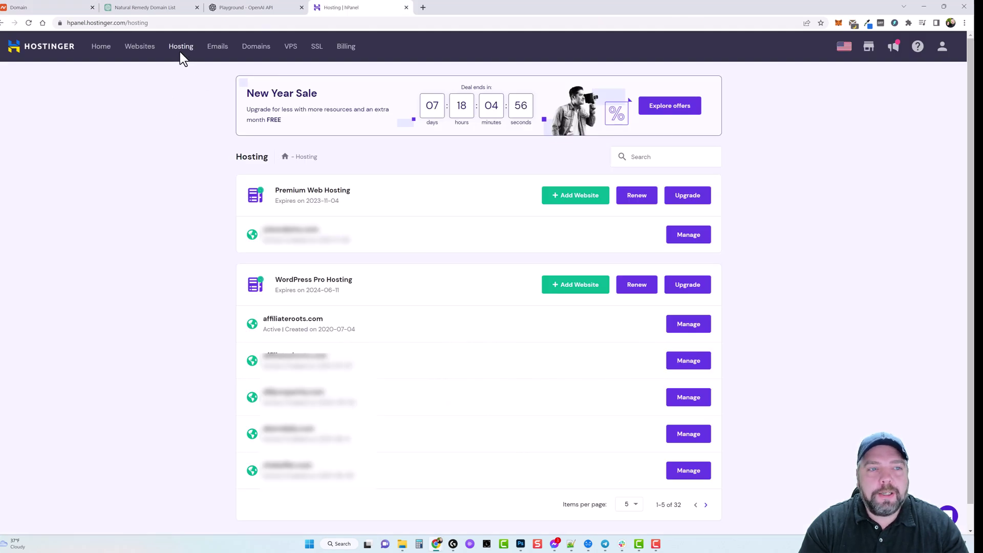
Add an empty website on WordPress Pro Hosting using the existing domain organicremedyco.com
left_click(577, 288)
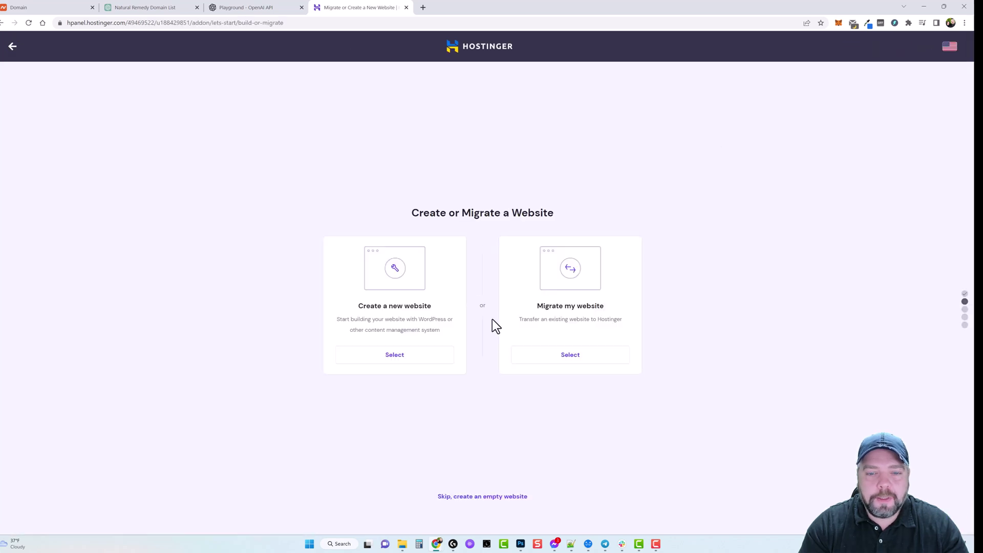
left_click(482, 497)
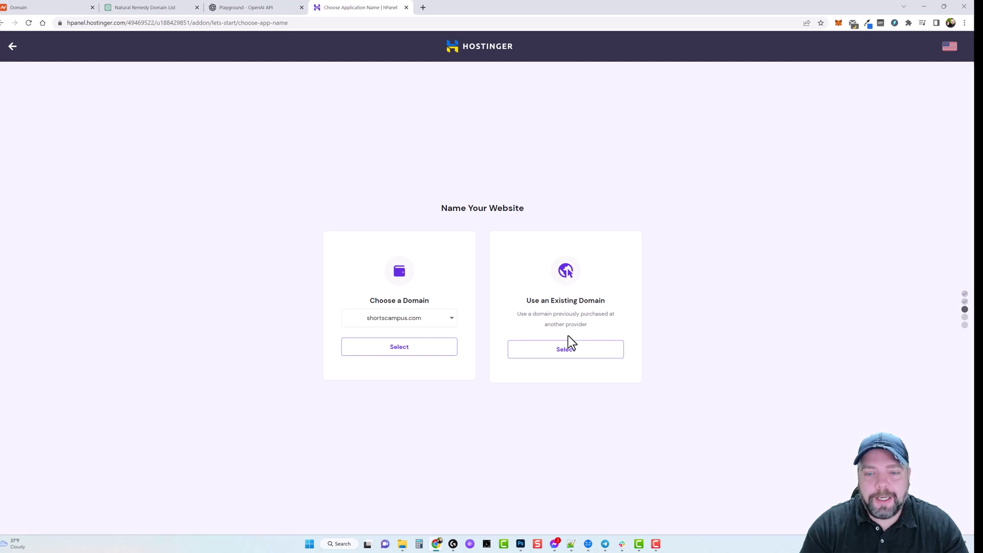
left_click(568, 349)
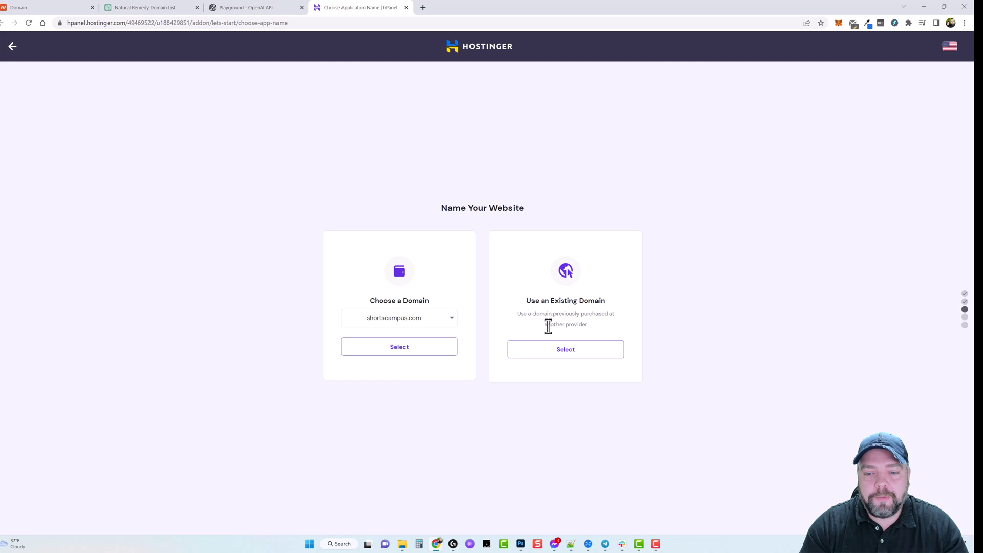
left_click_drag(545, 325, 588, 330)
left_click(566, 352)
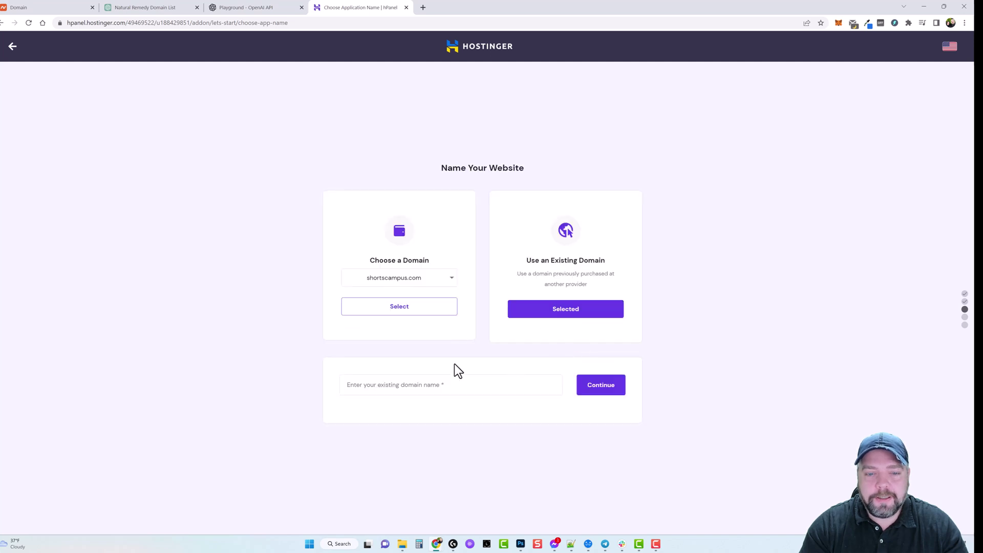
left_click(410, 384)
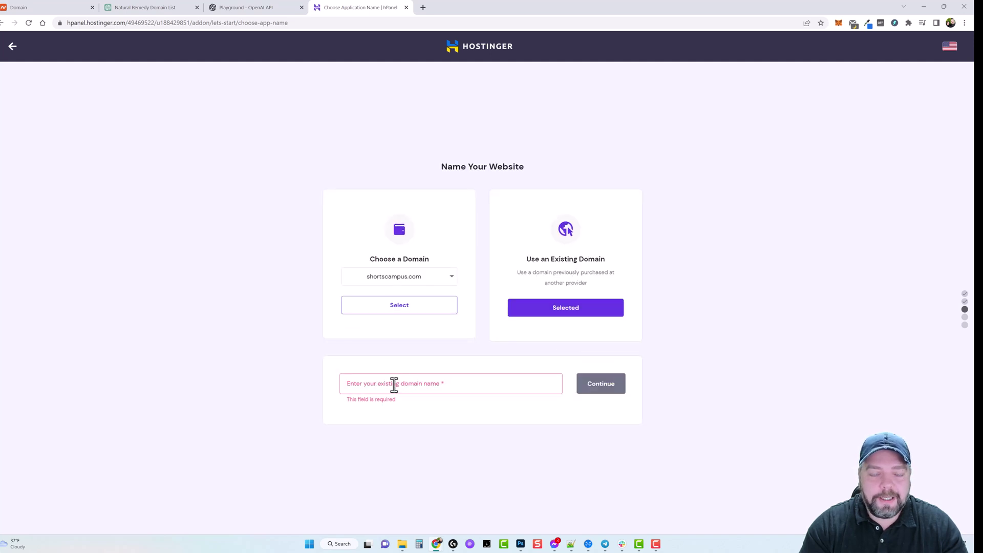
key("ctrl+v")
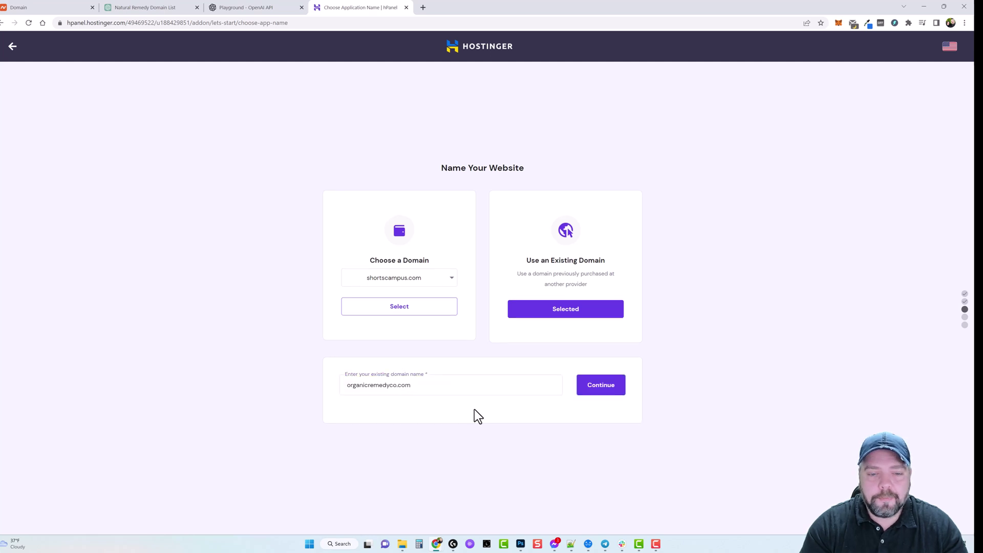
left_click(599, 395)
Confirm the existing-domain summary and finish setup until the dashboard preparation completes
left_click_drag(353, 286, 404, 287)
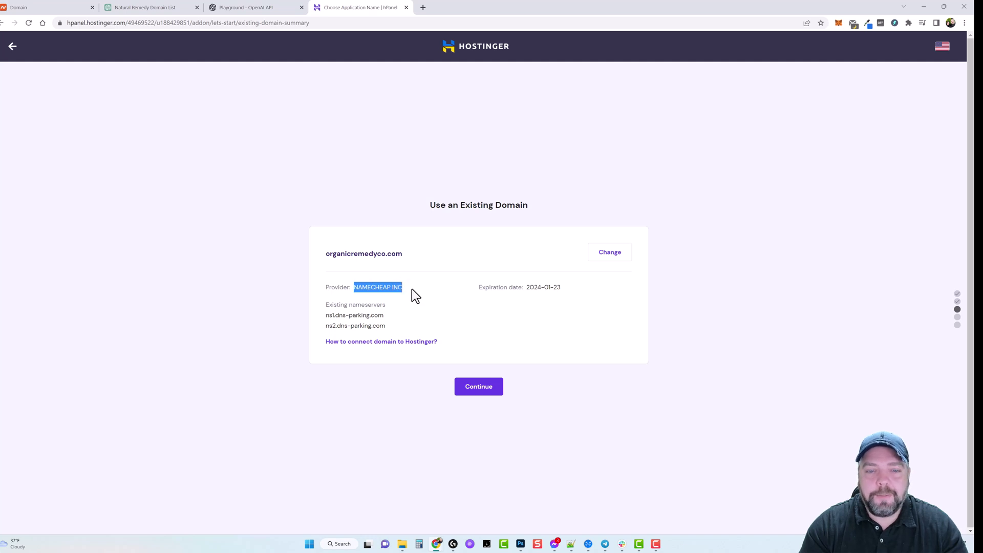
left_click(411, 289)
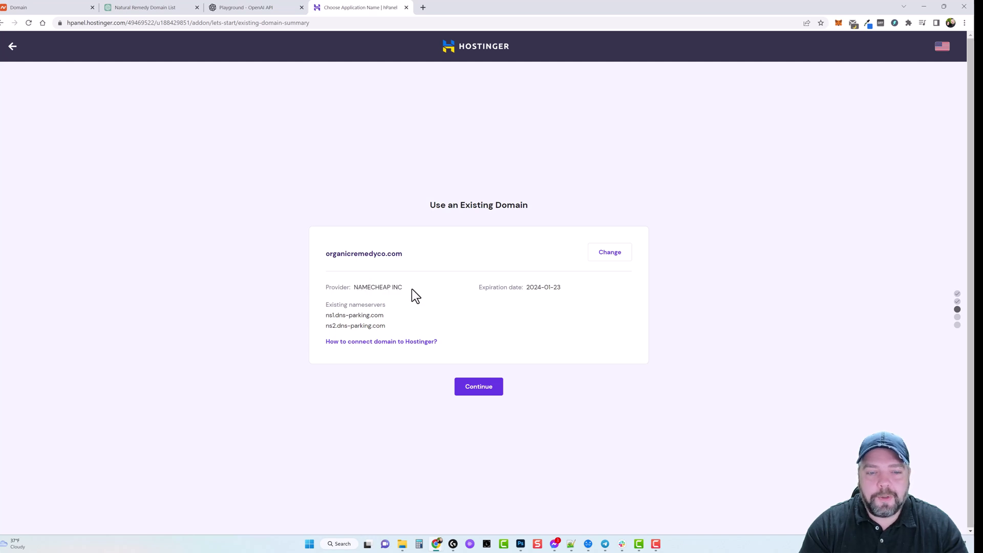
left_click(479, 387)
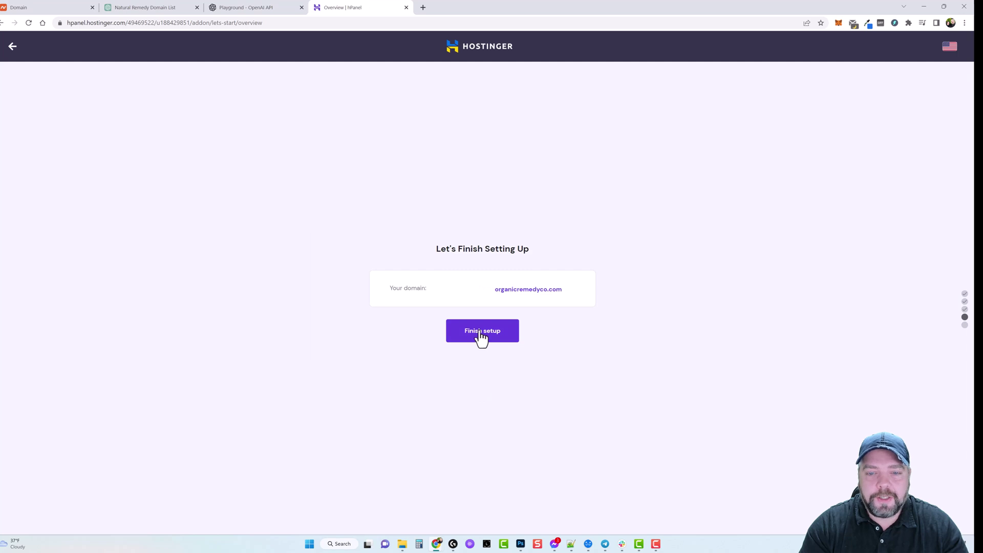
left_click(481, 337)
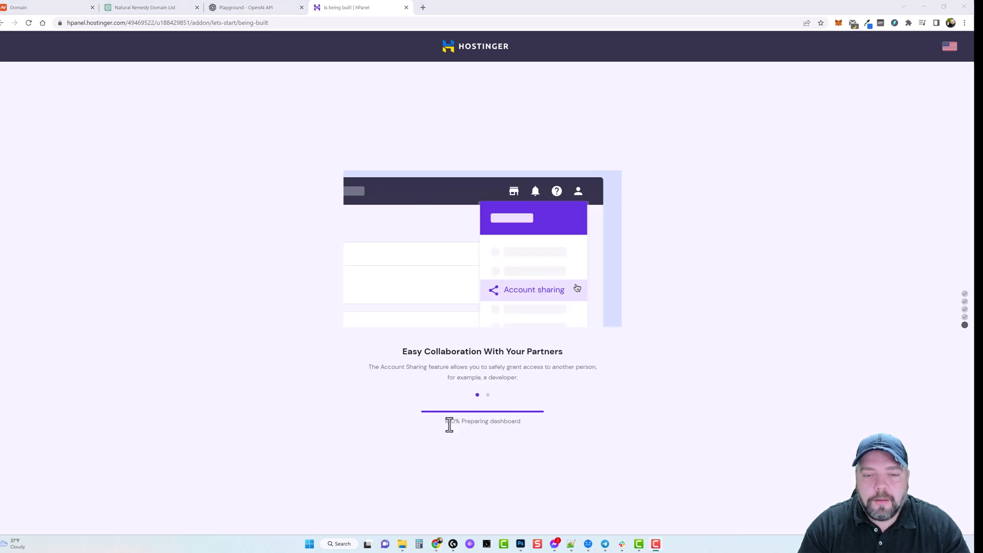
left_click_drag(447, 422, 585, 433)
left_click(588, 439)
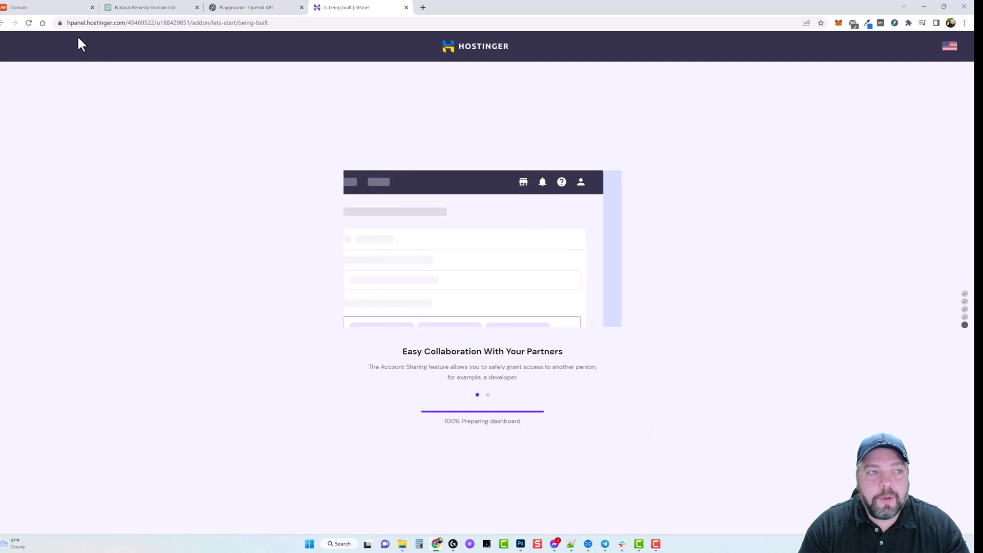
left_click(69, 9)
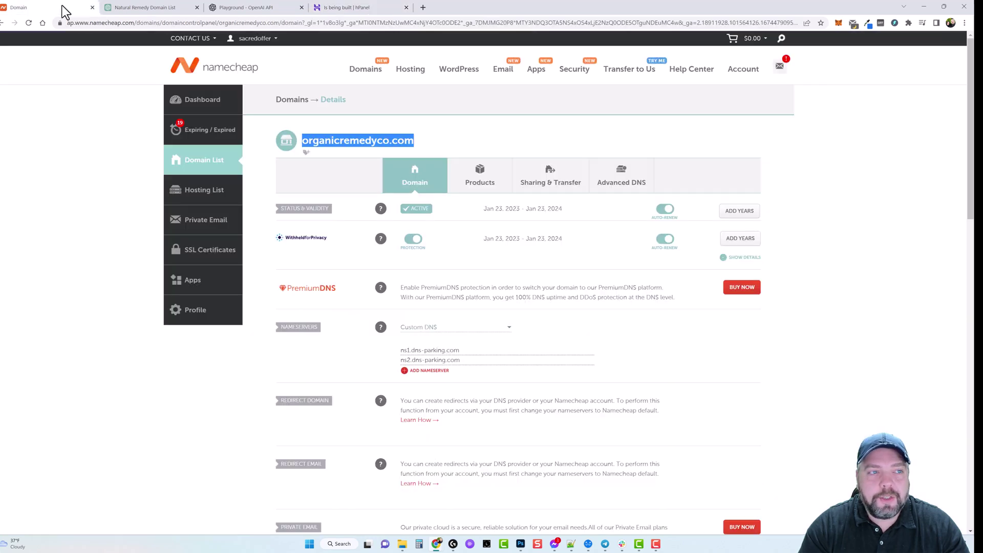
Open organicremedyco.com in a new tab to confirm Hostinger's "You Are All Set to Go!" page, then return to hPanel
right_click(356, 138)
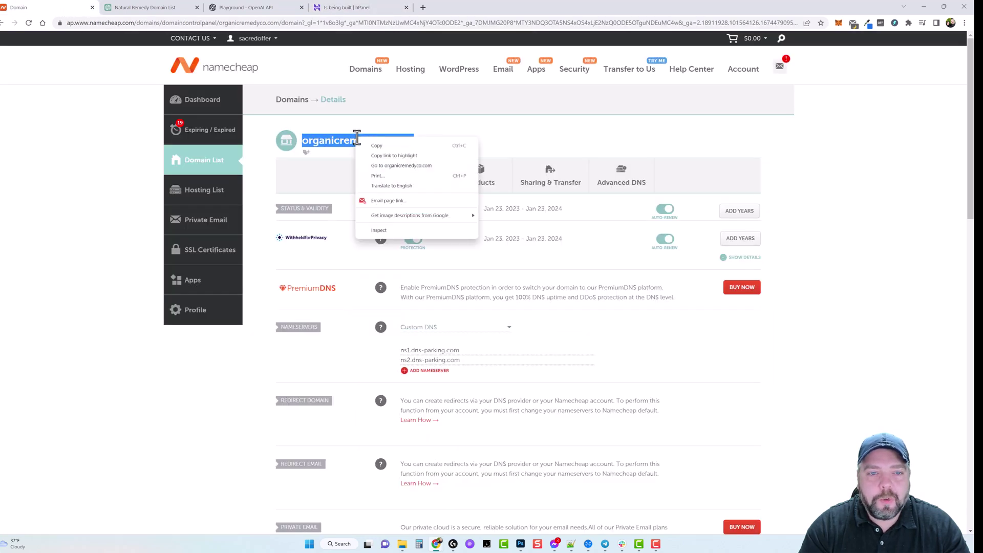
left_click(413, 166)
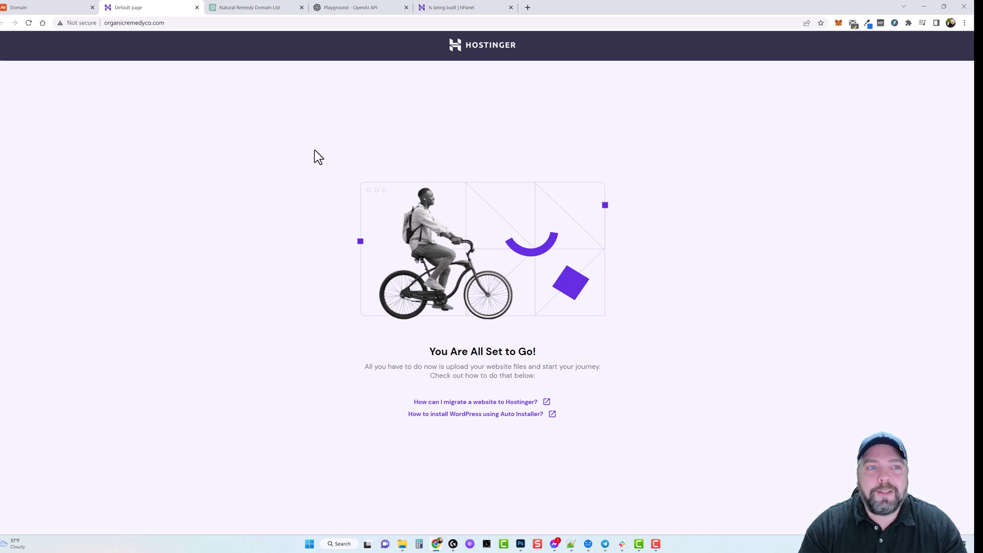
left_click(468, 11)
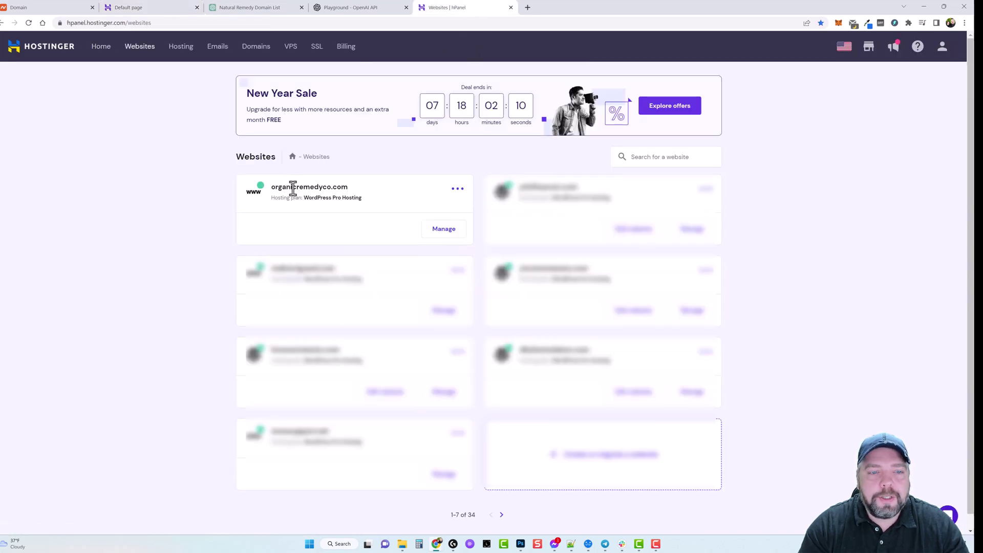
Install WordPress on organicremedyco.com via the auto installer with website title "Organic Remedy Co"
left_click_drag(271, 187, 350, 195)
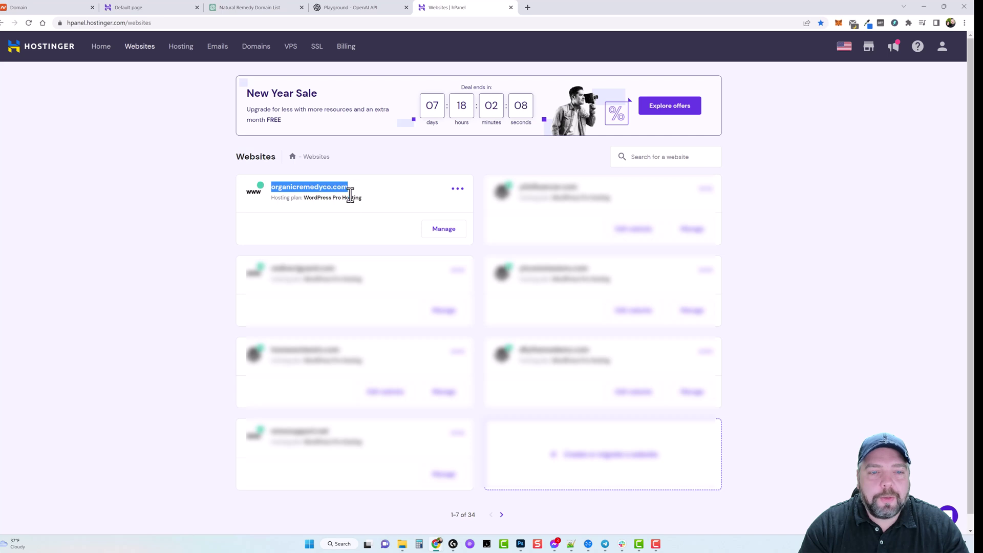
left_click(352, 211)
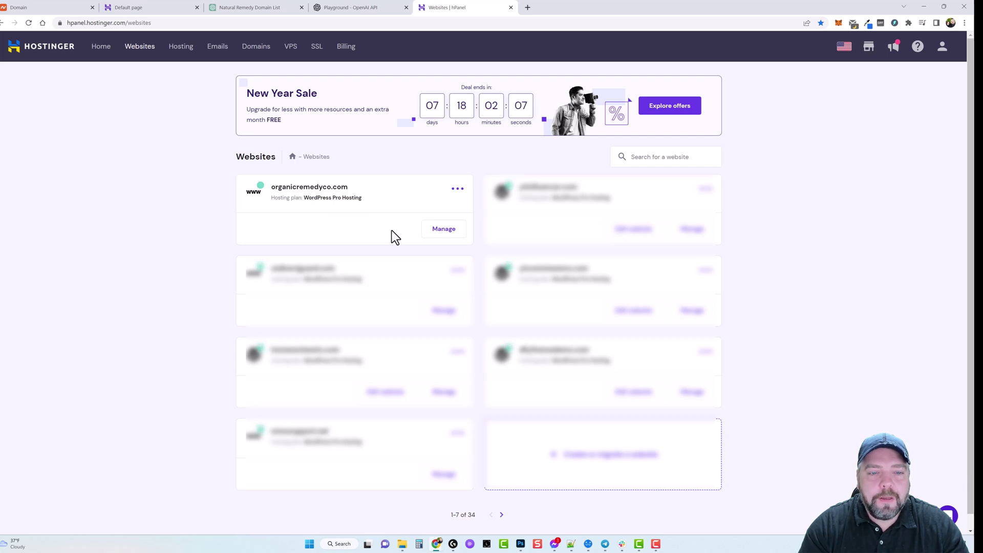
left_click(438, 234)
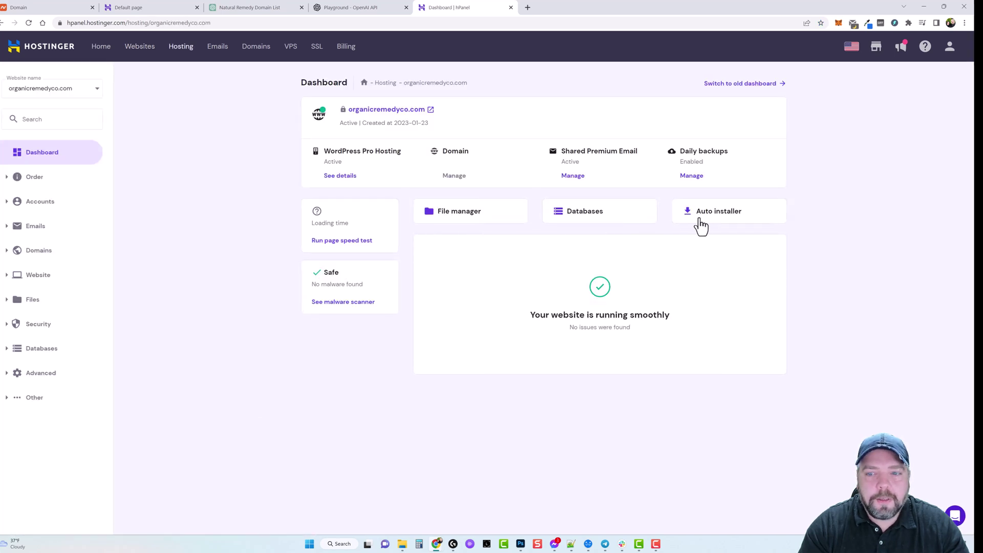
left_click(711, 220)
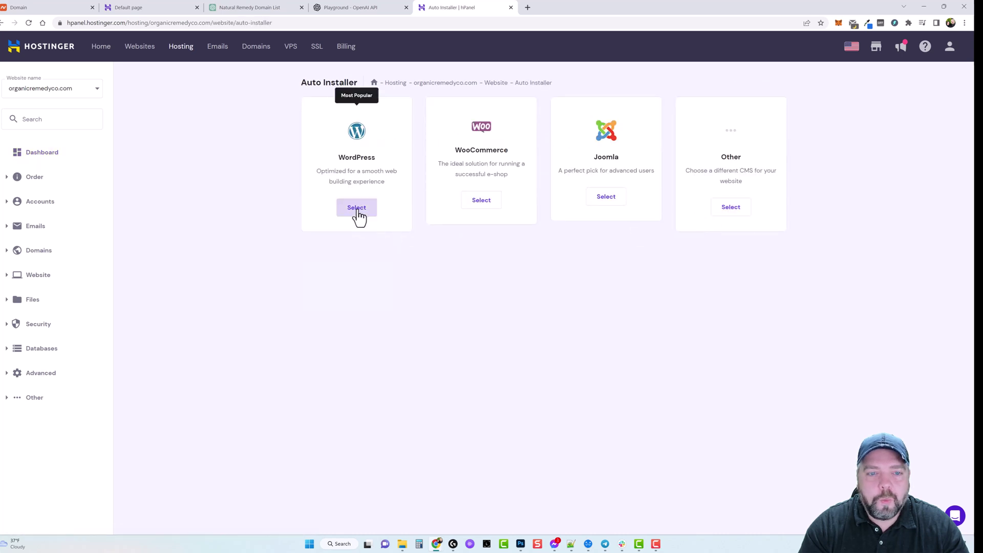
left_click(358, 211)
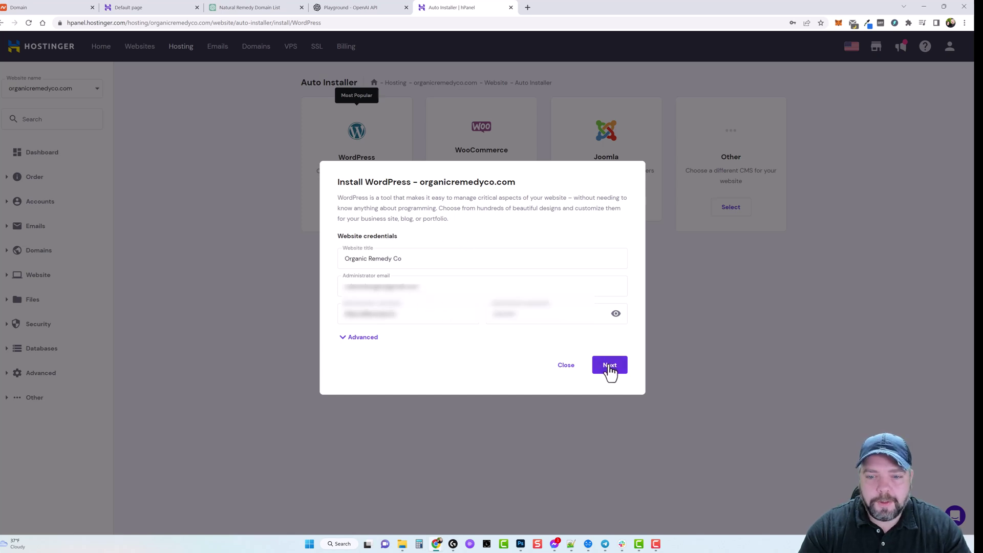
left_click(608, 368)
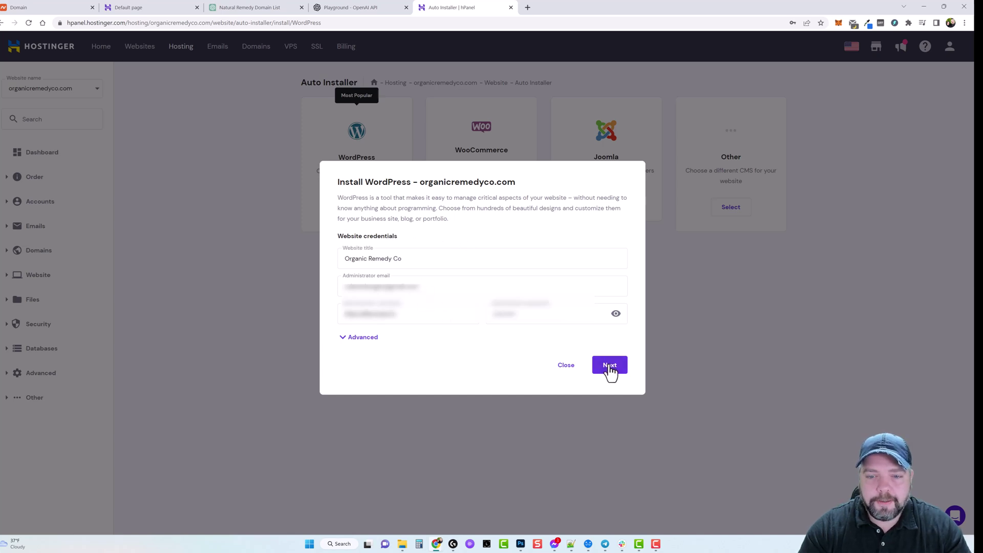
left_click(610, 385)
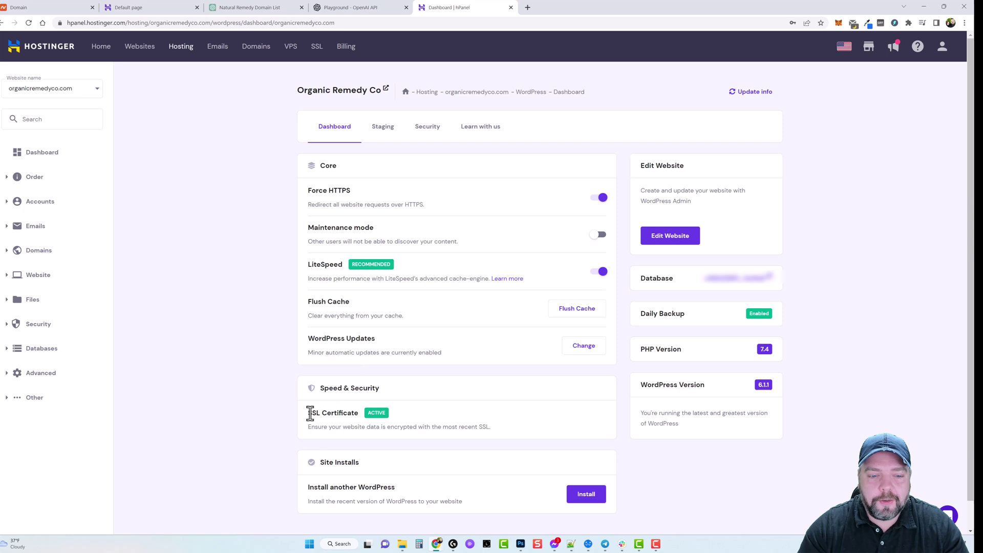
Open the live Organic Remedy Co site from the WordPress dashboard title link
left_click_drag(307, 412, 361, 415)
left_click(267, 351)
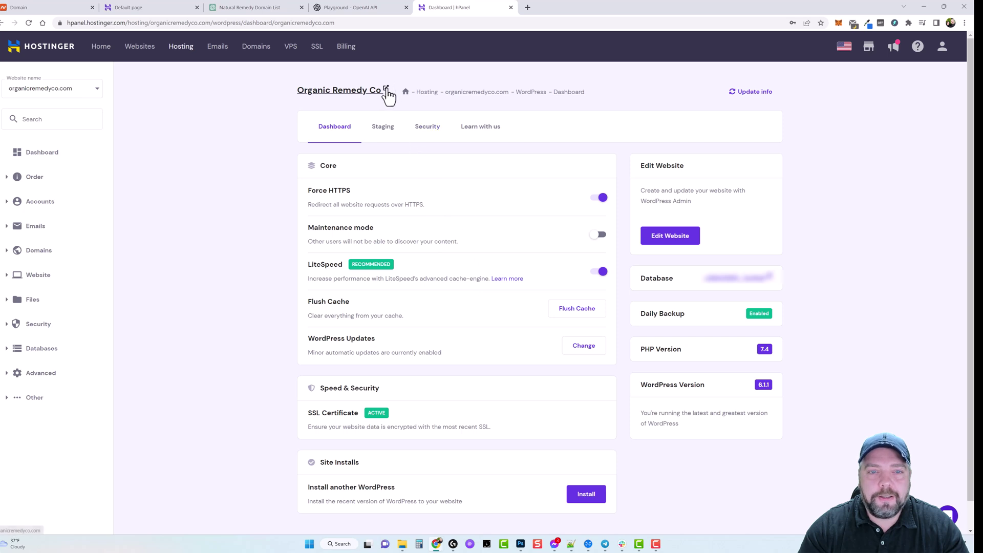
left_click(386, 95)
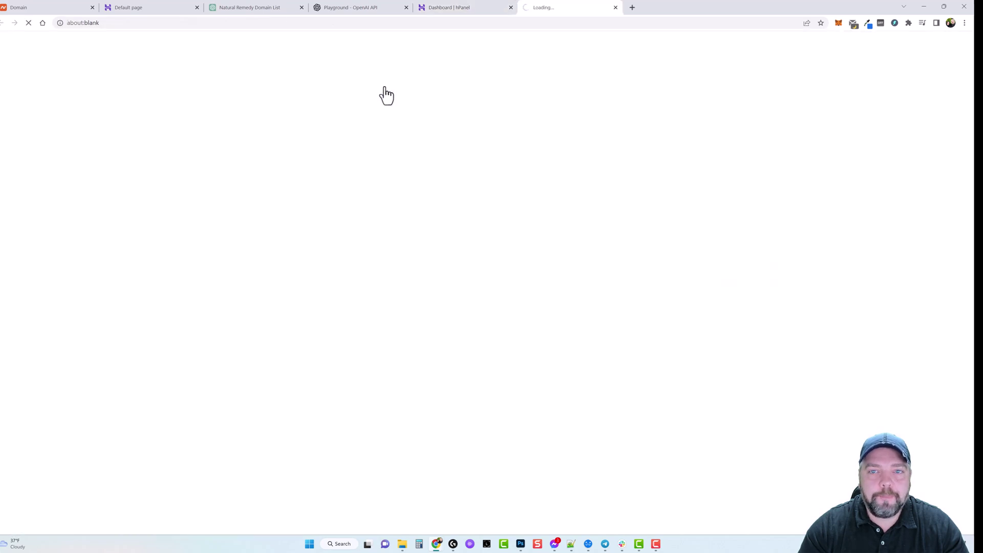